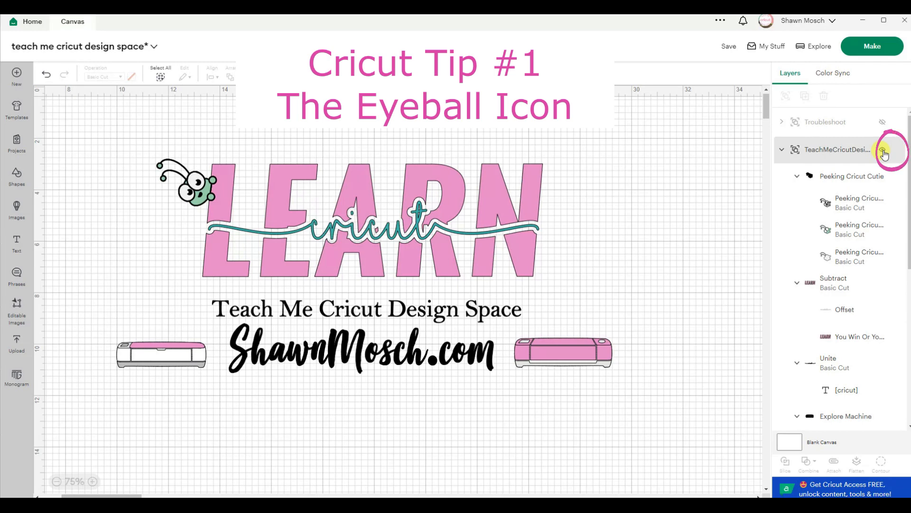
Hide the whole TeachMeCricutDesi... group from the canvas and collapse its list of layers.
{"action": "left_click", "coordinate": [883, 151]}
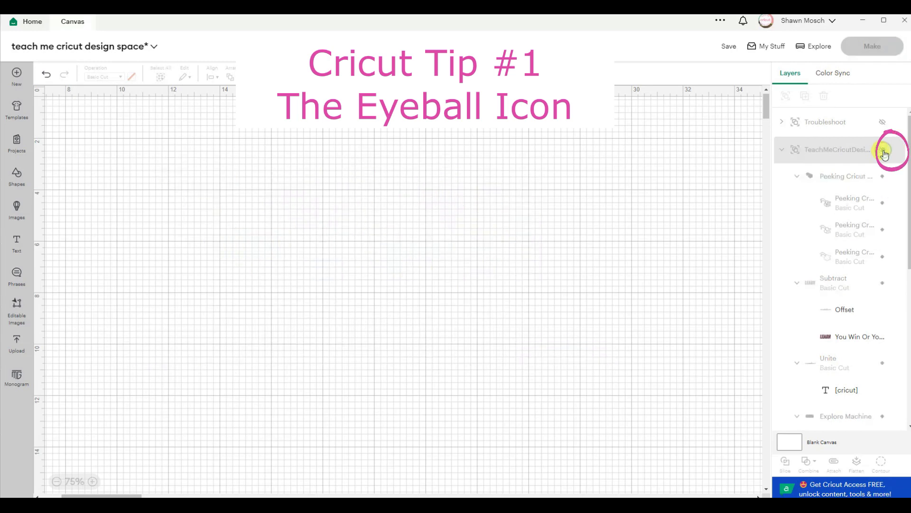
{"action": "left_click", "coordinate": [785, 151]}
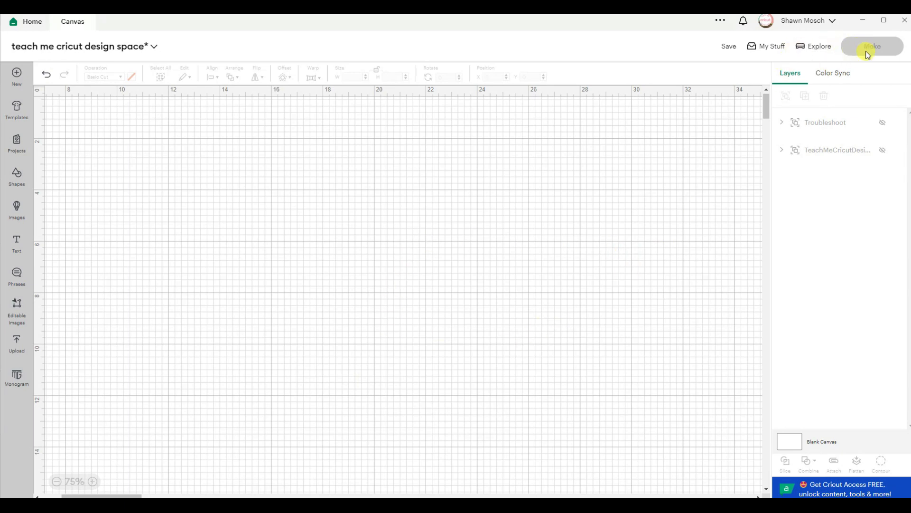
Add a heart shape to the canvas and enlarge it to about 3.74 x 3.31 in.
{"action": "left_click", "coordinate": [17, 175]}
{"action": "left_click", "coordinate": [61, 190]}
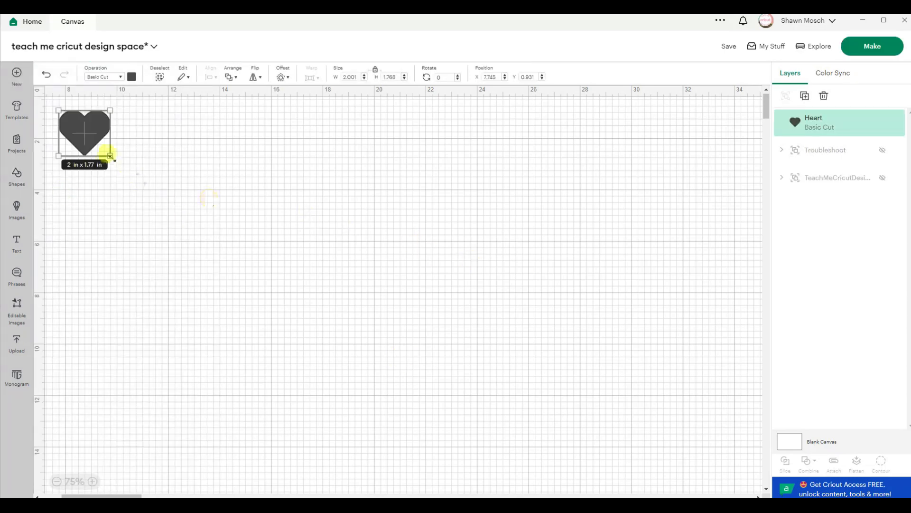
{"action": "left_click_drag", "start_coordinate": [110, 156], "coordinate": [156, 194]}
{"action": "left_click", "coordinate": [321, 232]}
{"action": "left_click_drag", "start_coordinate": [127, 156], "coordinate": [123, 153]}
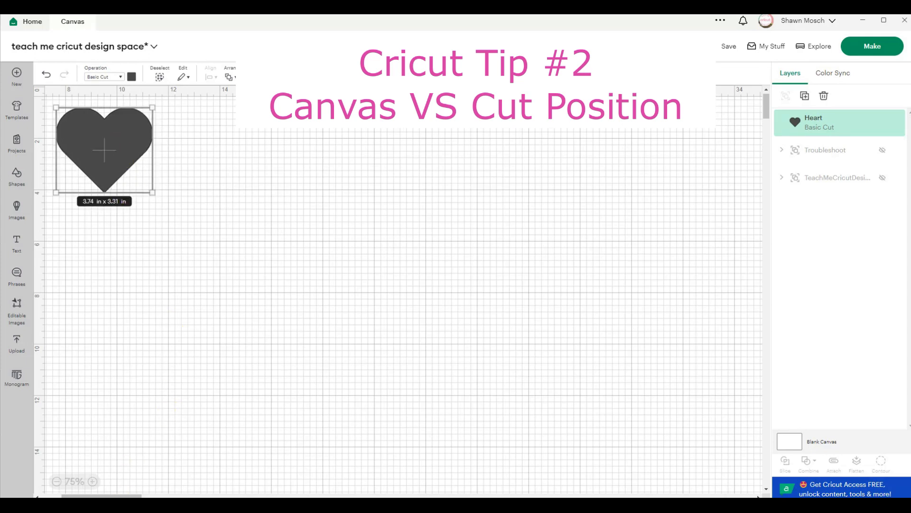
Reposition the heart away from the canvas origin, at about X 10.45, Y 4.51.
{"action": "left_click_drag", "start_coordinate": [128, 496], "coordinate": [109, 495]}
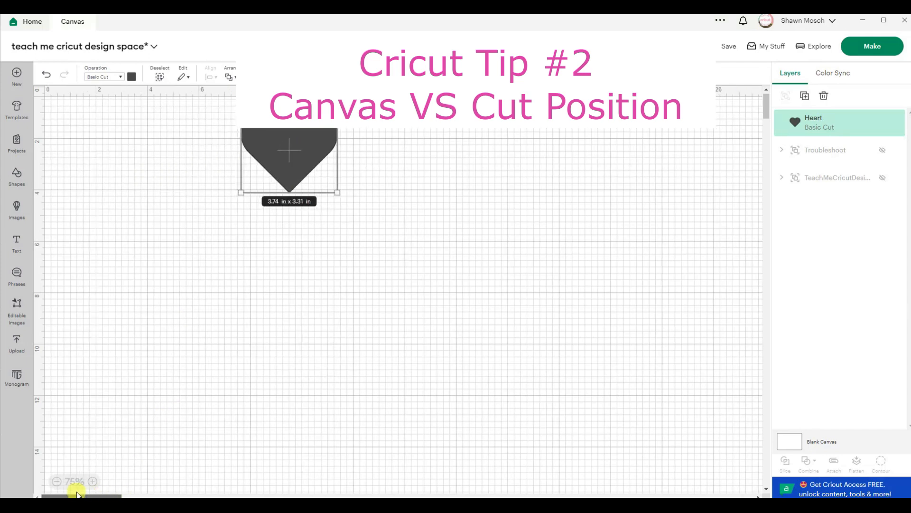
{"action": "left_click_drag", "start_coordinate": [300, 153], "coordinate": [113, 158]}
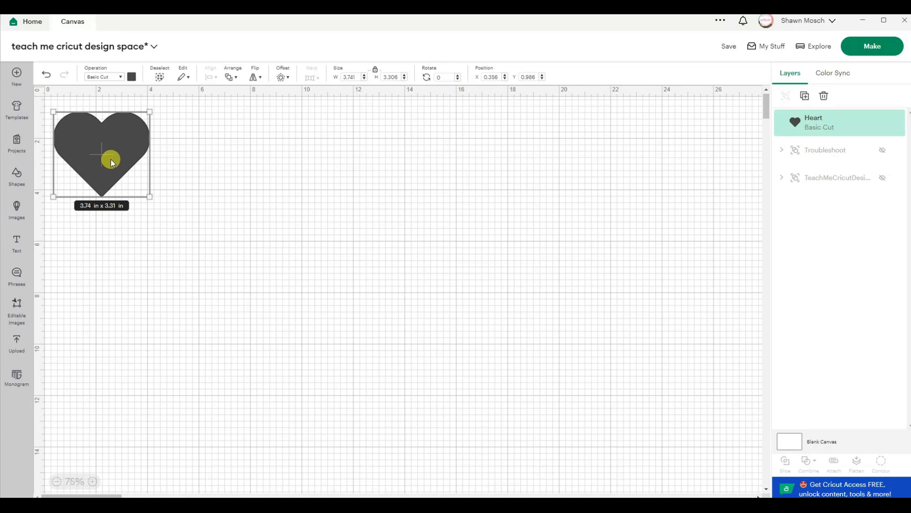
{"action": "left_click_drag", "start_coordinate": [108, 143], "coordinate": [369, 236]}
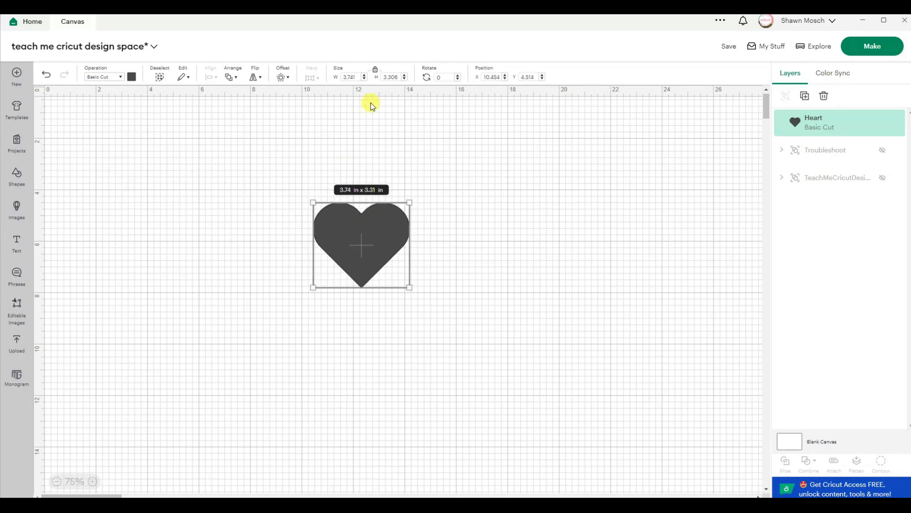
Check where the heart is placed on the cutting mat, return to the canvas and select the heart.
{"action": "left_click", "coordinate": [879, 49]}
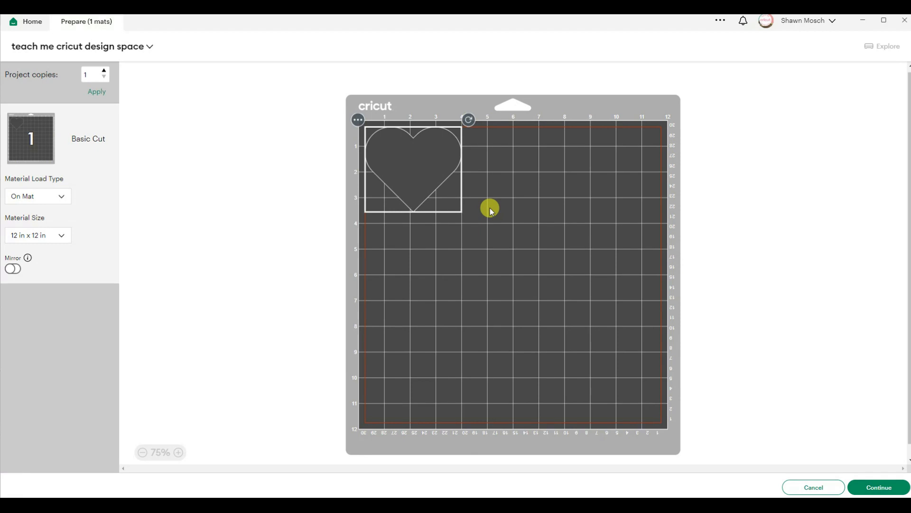
{"action": "left_click", "coordinate": [813, 488]}
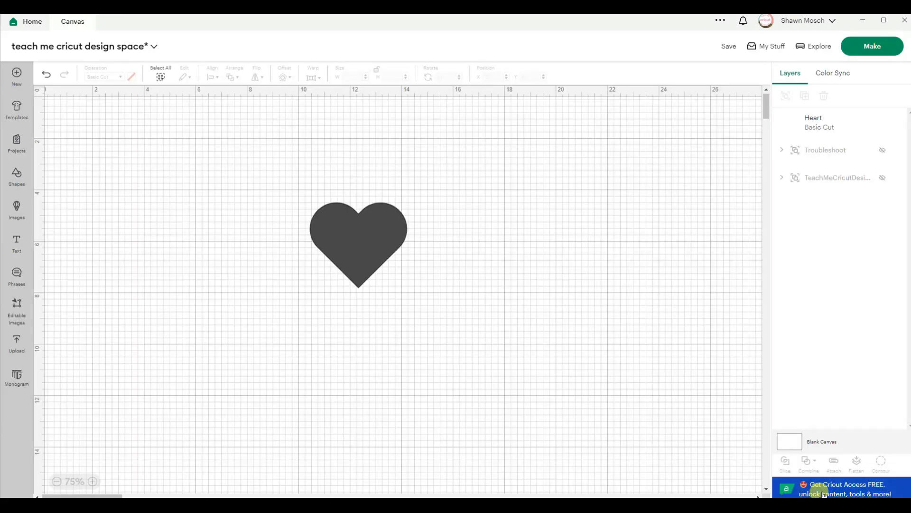
{"action": "left_click", "coordinate": [395, 245]}
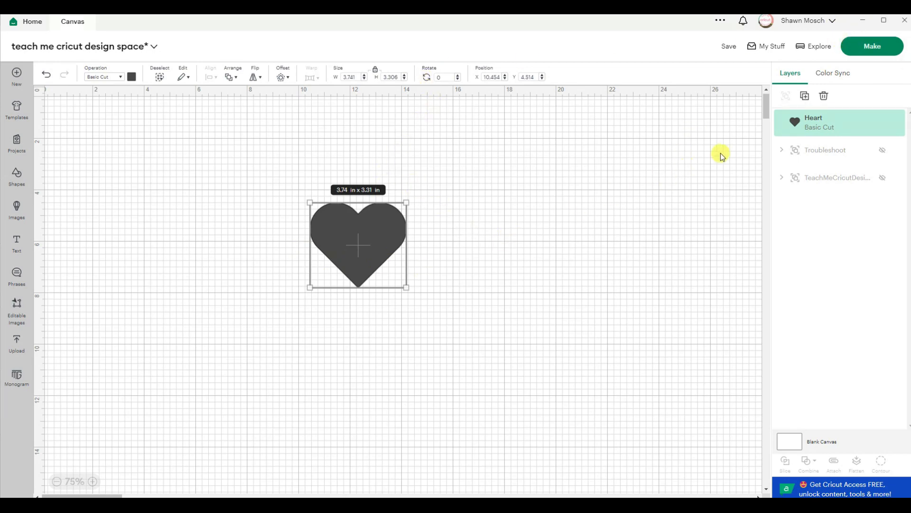
Prepare the heart for cutting with 6 project copies and apply the number to the mat.
{"action": "left_click", "coordinate": [882, 47]}
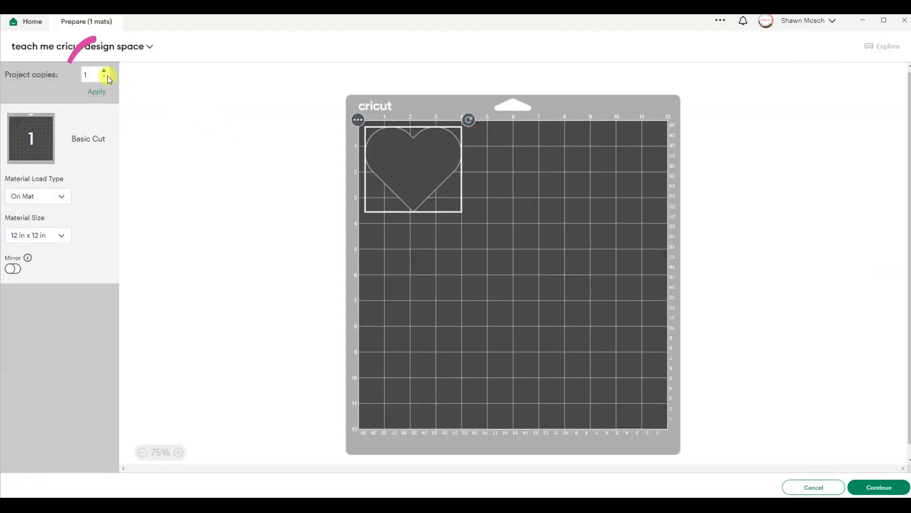
{"action": "left_click", "coordinate": [104, 70]}
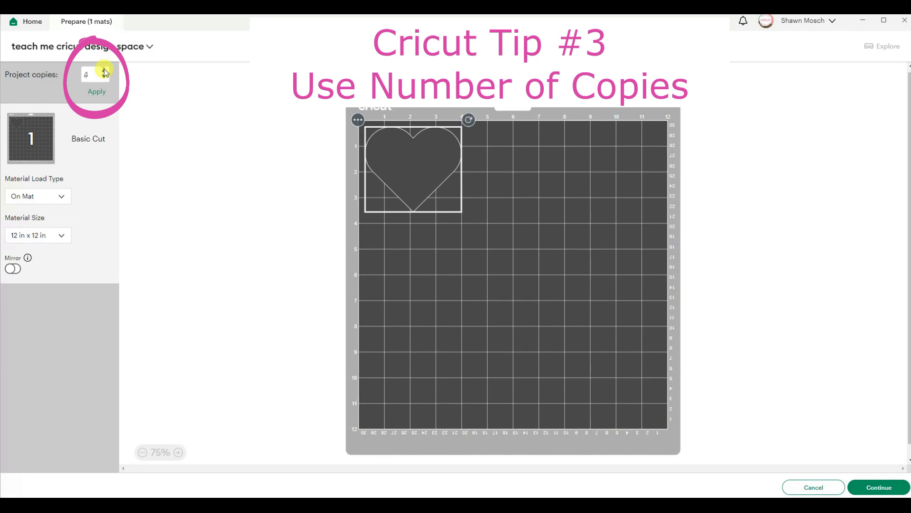
{"action": "left_click", "coordinate": [103, 70]}
{"action": "left_click", "coordinate": [104, 70]}
{"action": "left_click", "coordinate": [103, 71]}
{"action": "left_click", "coordinate": [96, 92]}
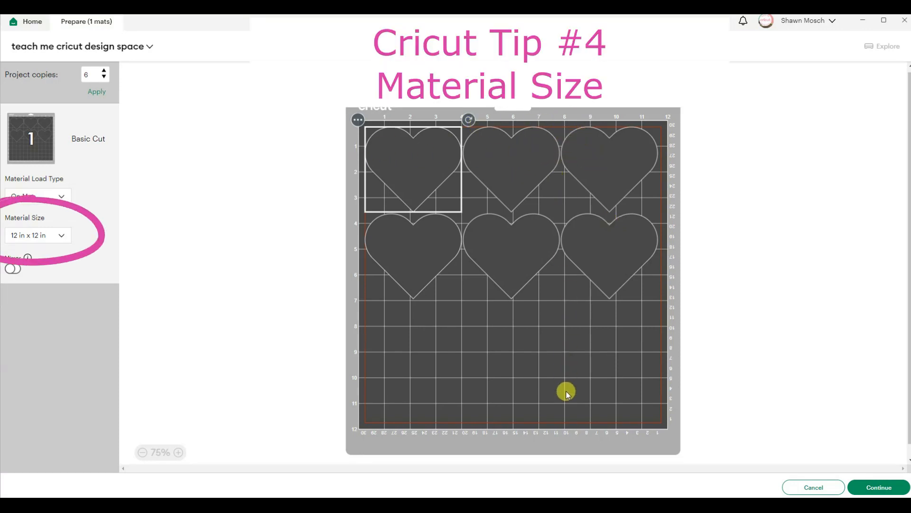
Set the mat's material size to 8.5 in x 11 in (Letter), return to the canvas and deselect the heart.
{"action": "left_click", "coordinate": [55, 237]}
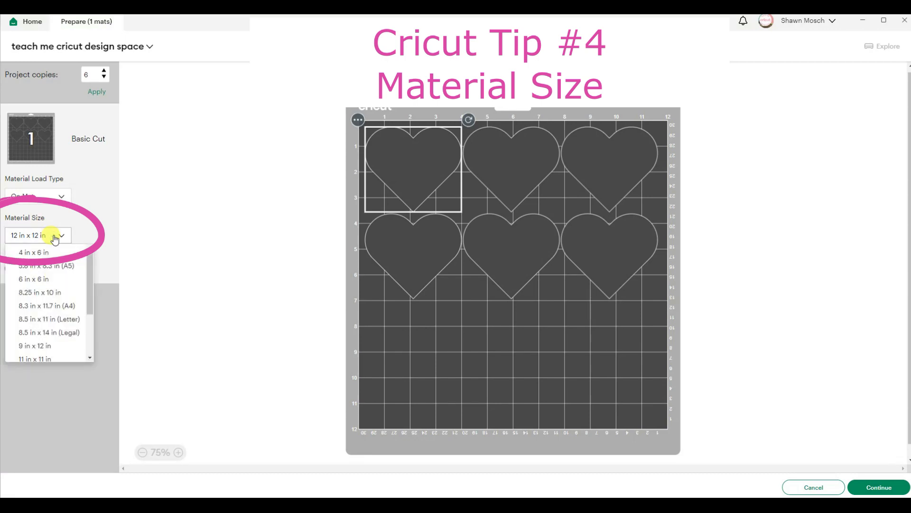
{"action": "left_click", "coordinate": [48, 322]}
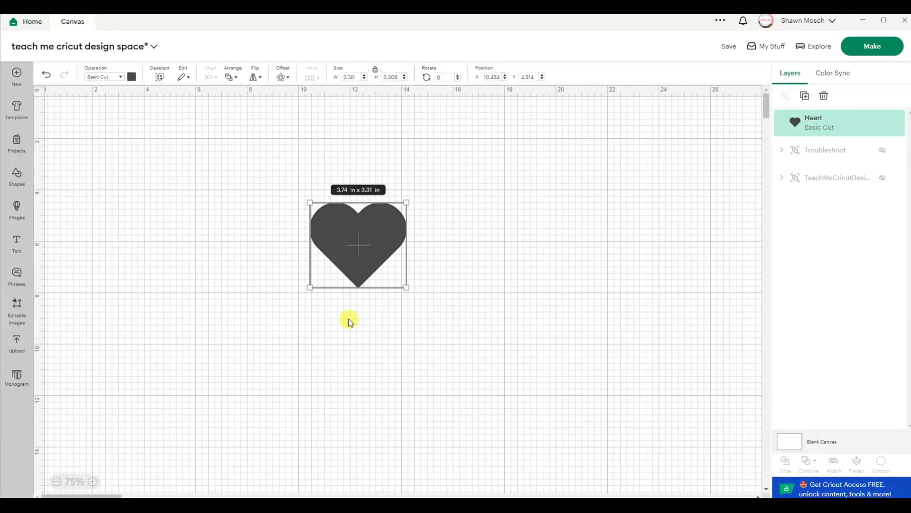
{"action": "left_click", "coordinate": [349, 322]}
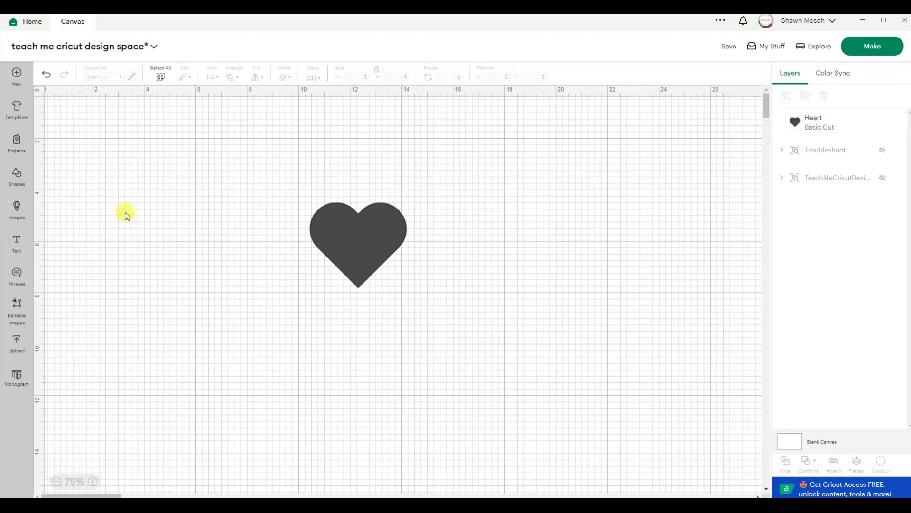
Add a vertical score line about 4.26 in long beside the heart and change its operation to Basic Cut.
{"action": "left_click", "coordinate": [17, 176]}
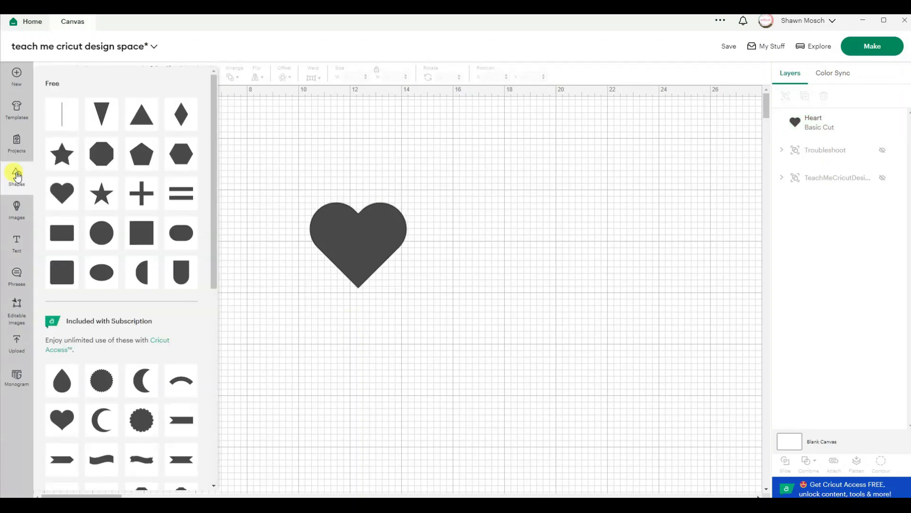
{"action": "left_click", "coordinate": [59, 111]}
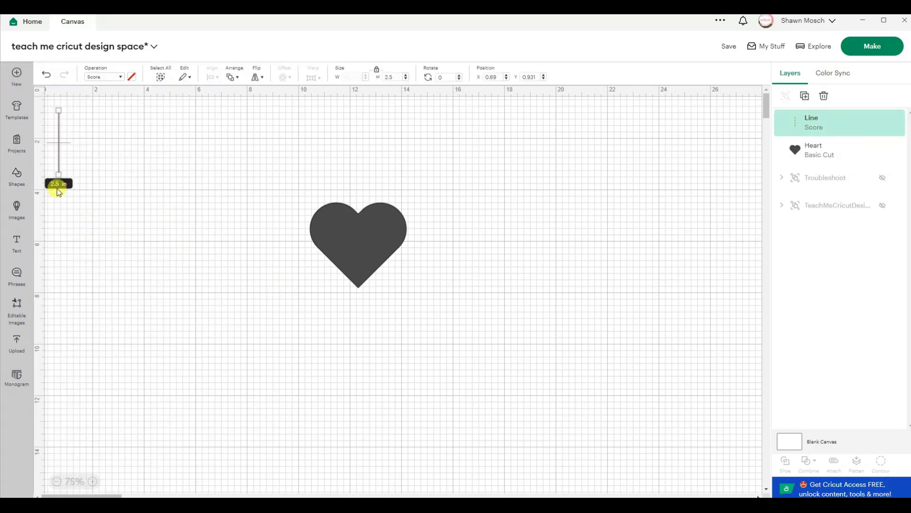
{"action": "left_click_drag", "start_coordinate": [56, 173], "coordinate": [46, 216]}
{"action": "left_click_drag", "start_coordinate": [59, 163], "coordinate": [188, 222]}
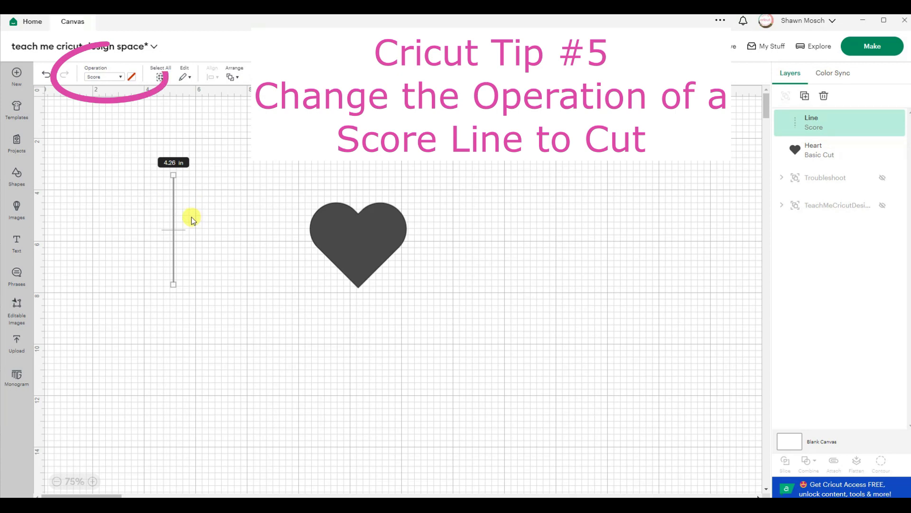
{"action": "left_click", "coordinate": [119, 80]}
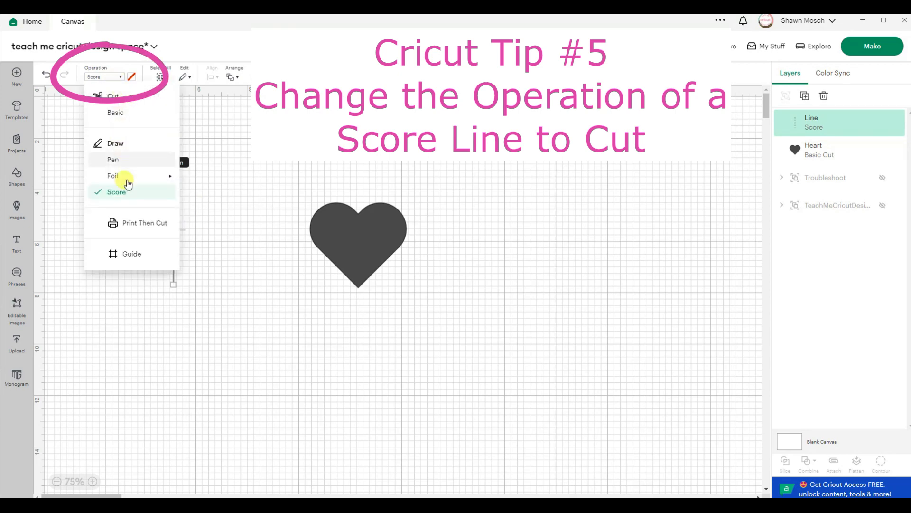
{"action": "left_click", "coordinate": [131, 114]}
Center the cut line and the heart on each other both horizontally and vertically.
{"action": "left_click_drag", "start_coordinate": [130, 135], "coordinate": [544, 377]}
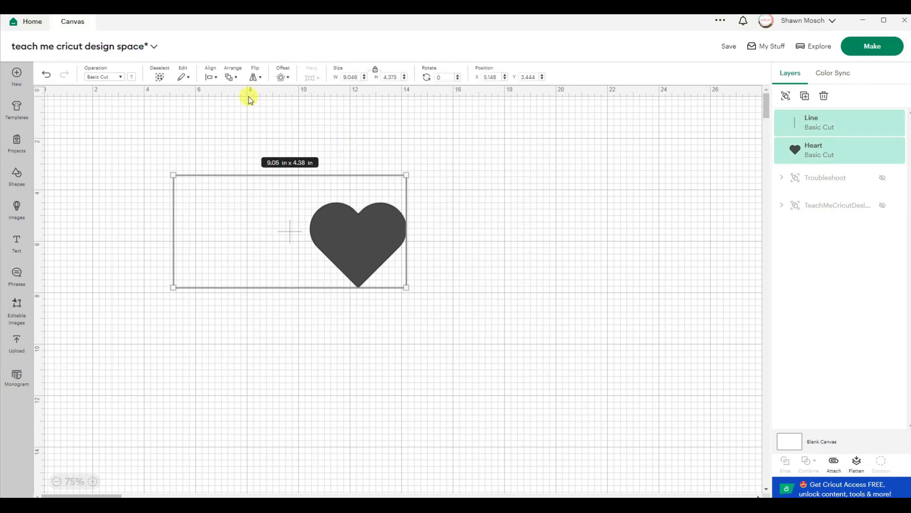
{"action": "left_click", "coordinate": [210, 77]}
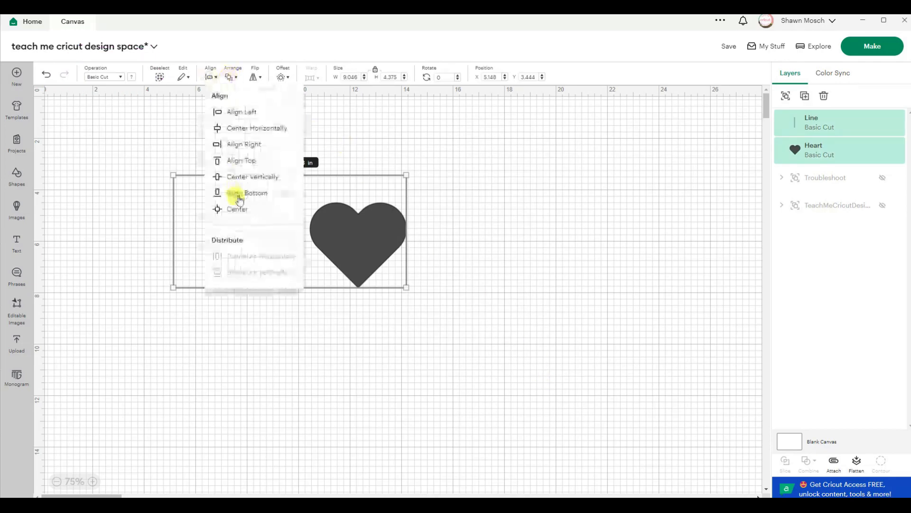
{"action": "left_click", "coordinate": [241, 208]}
{"action": "left_click", "coordinate": [494, 294]}
Attach the cut line to the heart and send the attached design to the mat preview.
{"action": "left_click_drag", "start_coordinate": [201, 160], "coordinate": [479, 346]}
{"action": "left_click", "coordinate": [834, 462]}
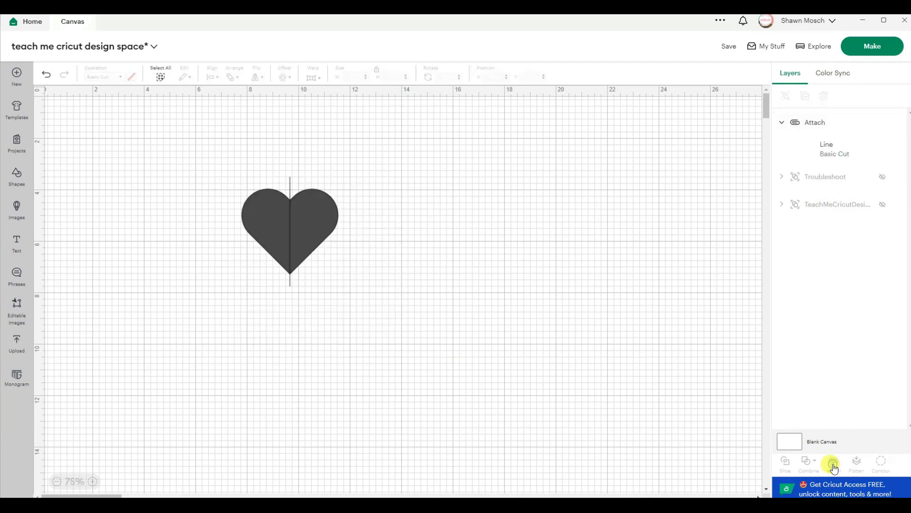
{"action": "left_click", "coordinate": [871, 46]}
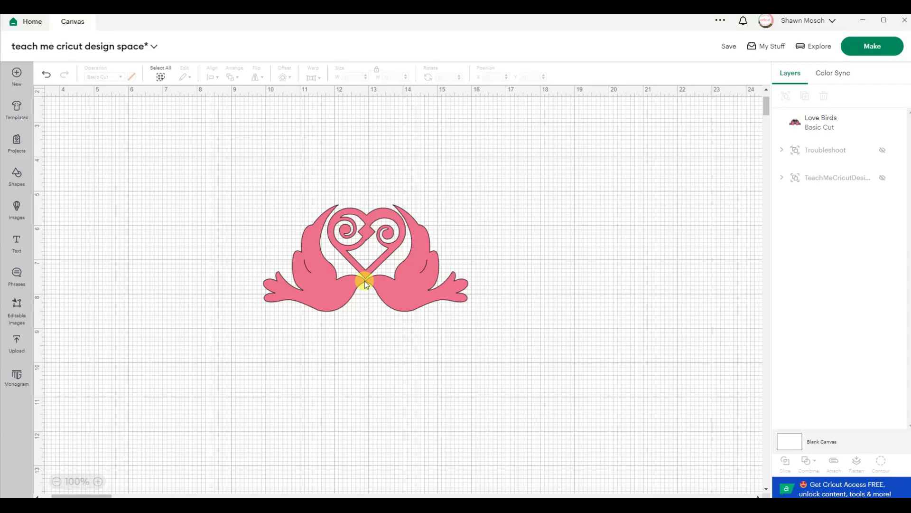
Use Contour on the Love Birds image to hide the heart and the two swirl pieces inside it.
{"action": "left_click", "coordinate": [377, 213]}
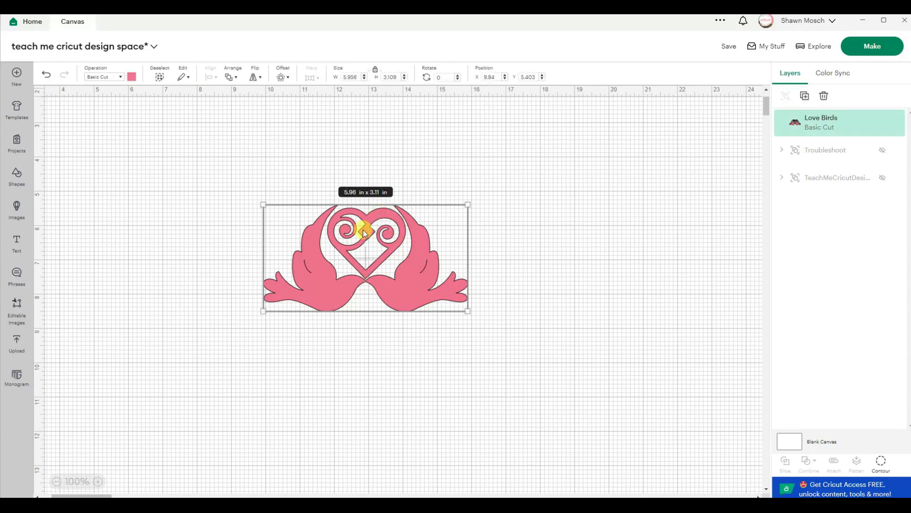
{"action": "left_click", "coordinate": [879, 461]}
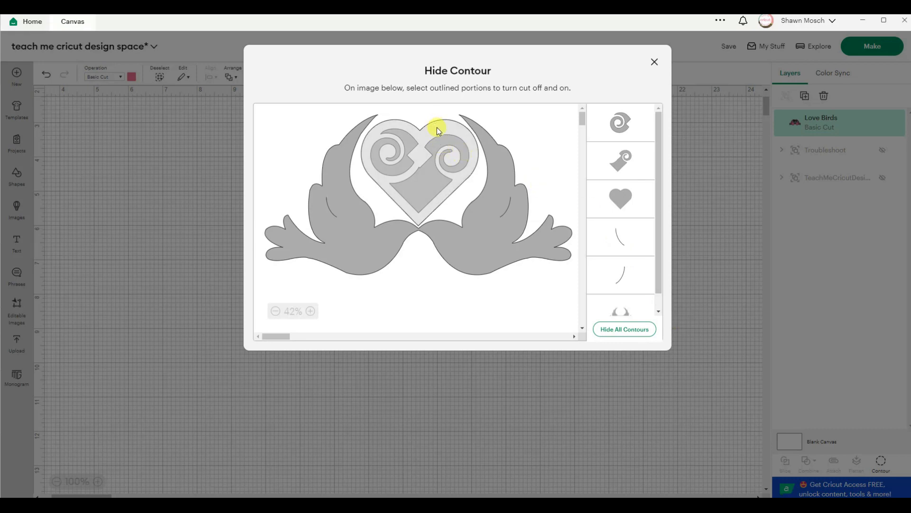
{"action": "left_click", "coordinate": [437, 128]}
{"action": "left_click", "coordinate": [436, 127]}
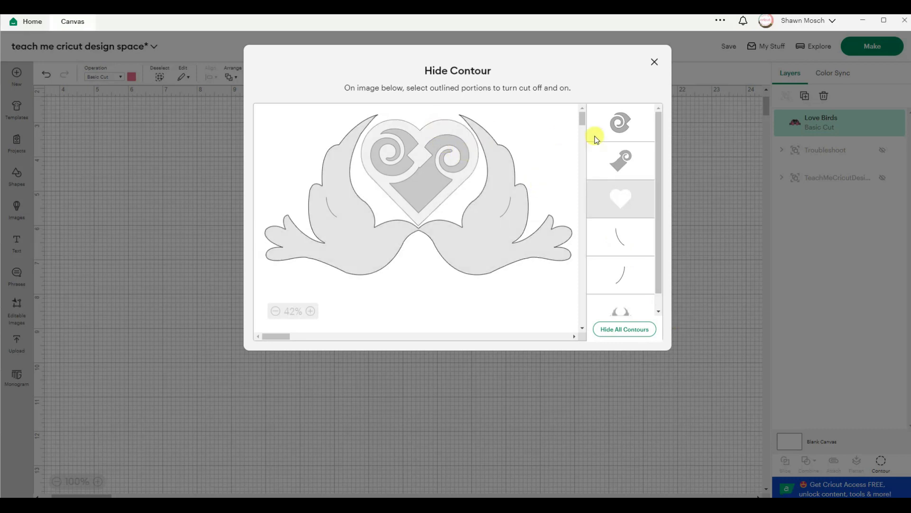
{"action": "left_click", "coordinate": [632, 159]}
{"action": "left_click", "coordinate": [634, 122]}
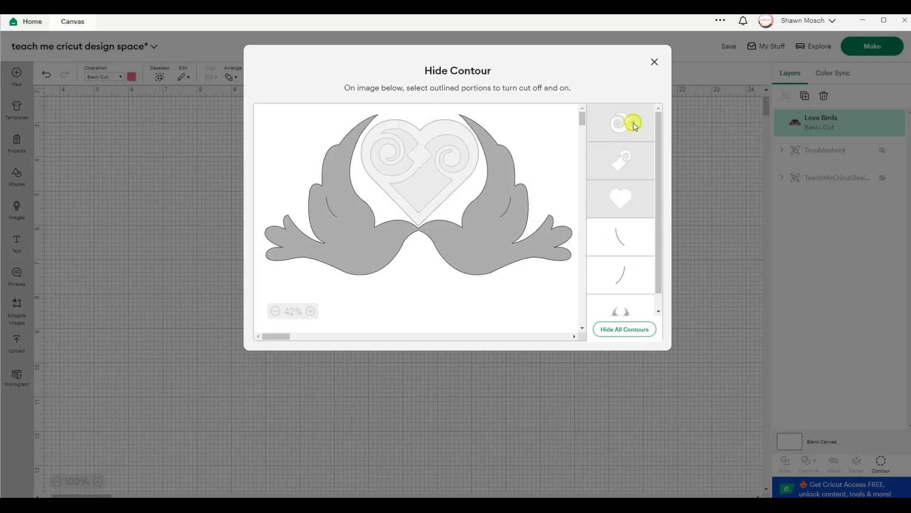
{"action": "left_click", "coordinate": [481, 147]}
{"action": "left_click", "coordinate": [479, 250]}
{"action": "left_click", "coordinate": [655, 63]}
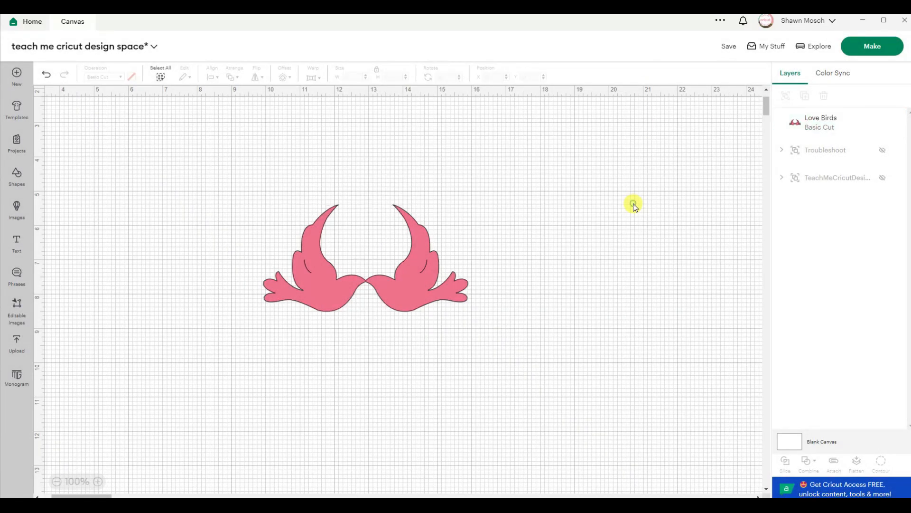
Add a 2.5 in vertical score line and place it beside the birds, at about X 8.07.
{"action": "left_click", "coordinate": [17, 178]}
{"action": "left_click", "coordinate": [59, 121]}
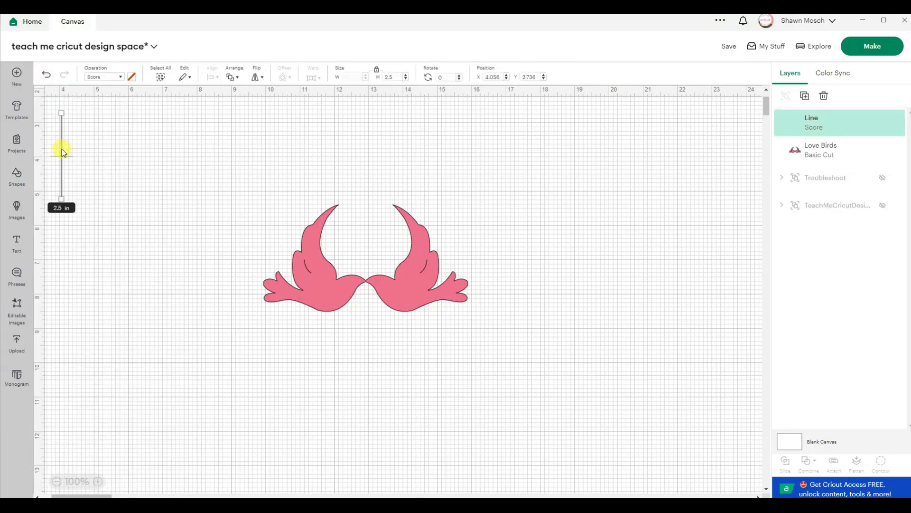
{"action": "left_click_drag", "start_coordinate": [61, 152], "coordinate": [199, 220]}
Center the score line and the Love Birds image on each other.
{"action": "left_click_drag", "start_coordinate": [135, 145], "coordinate": [515, 379]}
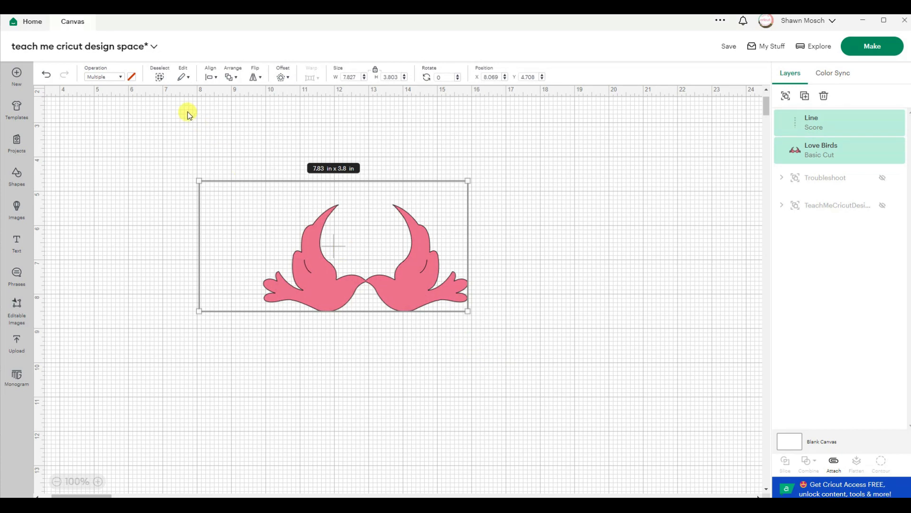
{"action": "left_click", "coordinate": [210, 77]}
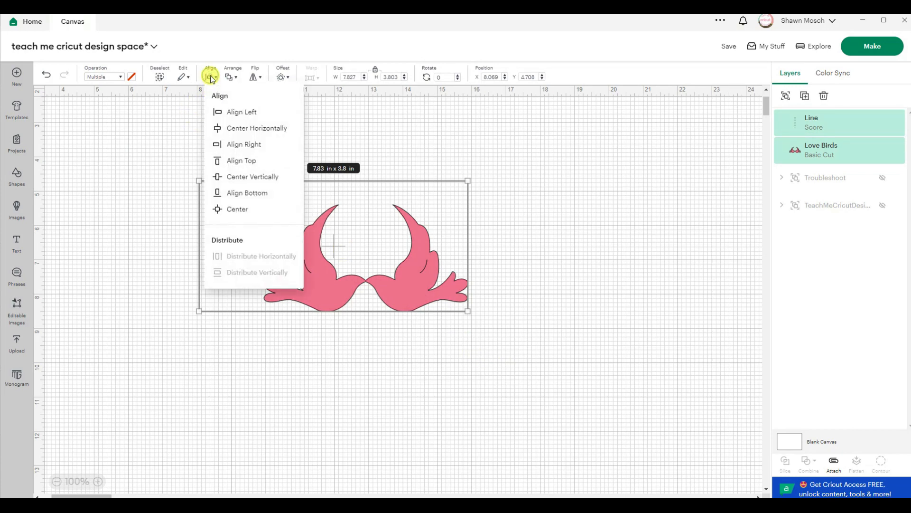
{"action": "left_click", "coordinate": [223, 209]}
{"action": "left_click", "coordinate": [549, 279]}
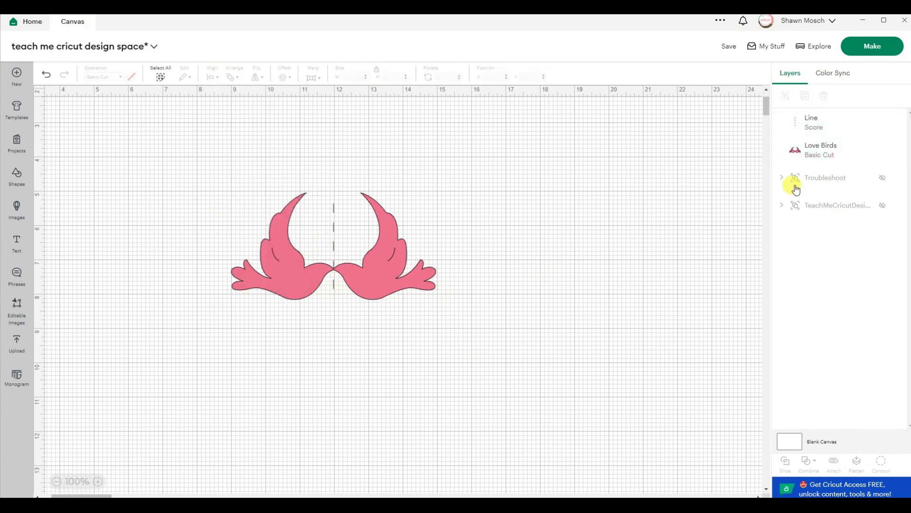
Change the operation of the vertical line between the love birds from Score to Basic Cut.
{"action": "left_click", "coordinate": [808, 119]}
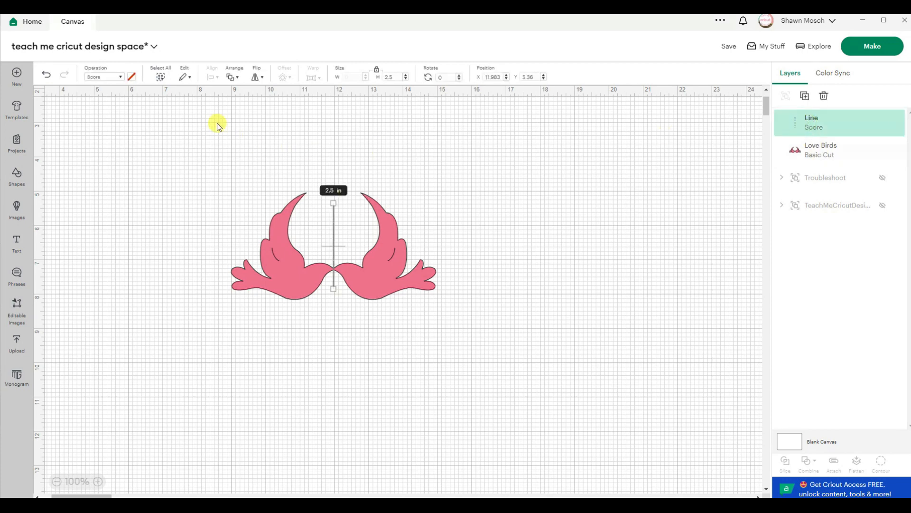
{"action": "left_click", "coordinate": [105, 78]}
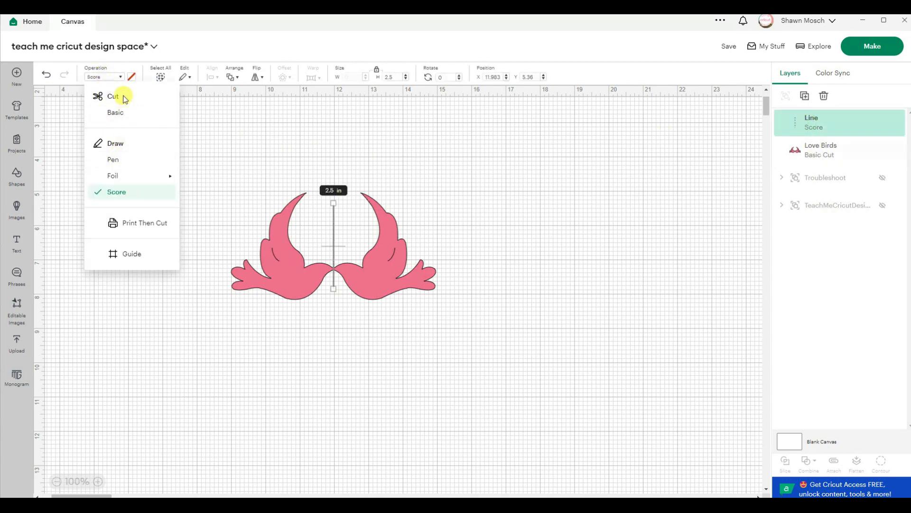
{"action": "left_click", "coordinate": [116, 114]}
{"action": "left_click", "coordinate": [124, 126]}
Attach the cut line to the Love Birds image, check the attached design in the mat preview and return to the canvas.
{"action": "left_click_drag", "start_coordinate": [125, 127], "coordinate": [527, 392]}
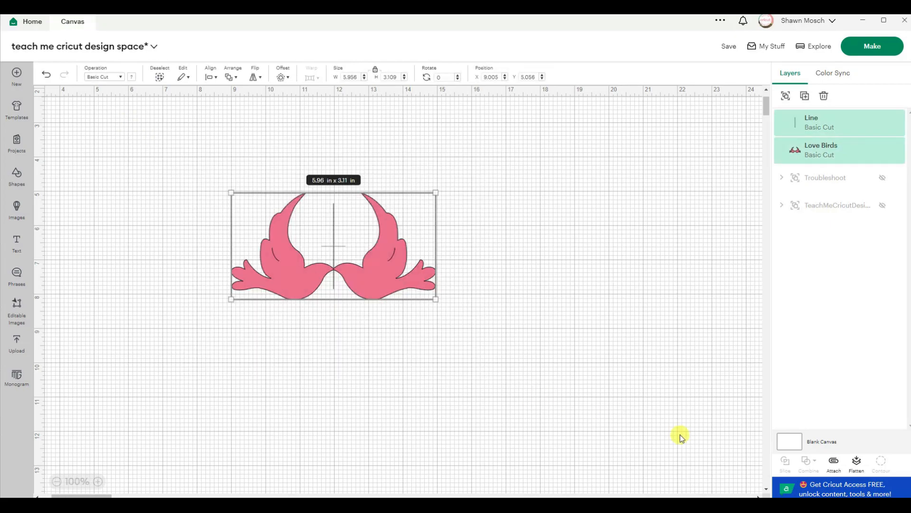
{"action": "left_click", "coordinate": [835, 468]}
{"action": "left_click", "coordinate": [896, 46]}
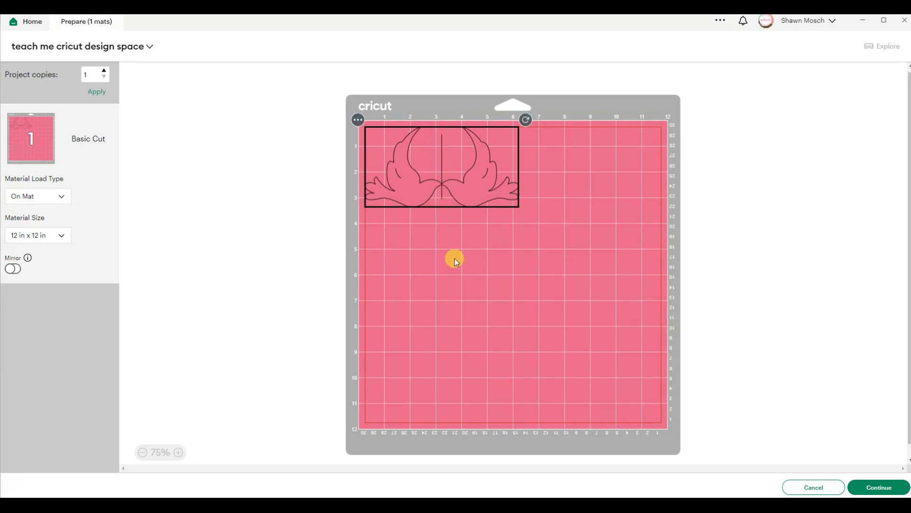
{"action": "left_click", "coordinate": [813, 487]}
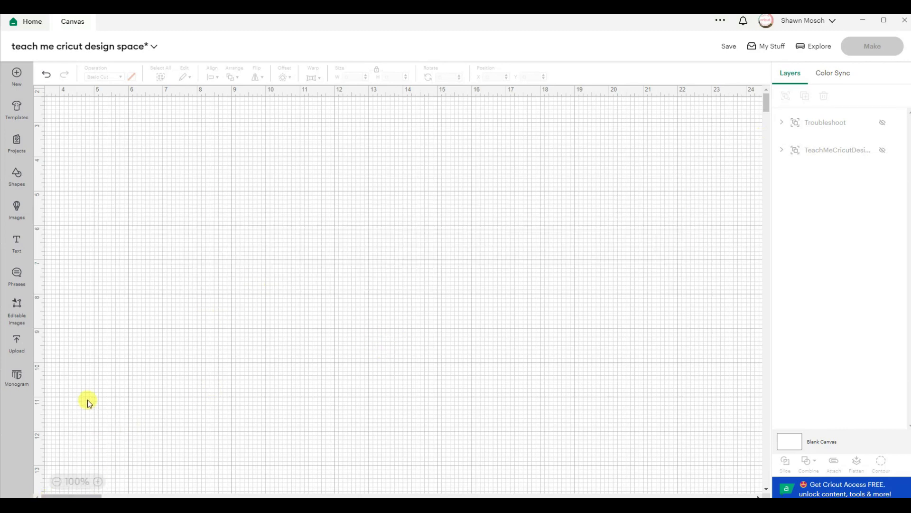
Switch to File Explorer and open the .cricut-design-space folder in the personal user folder on the Windows (C:) drive.
{"action": "left_click", "coordinate": [39, 88]}
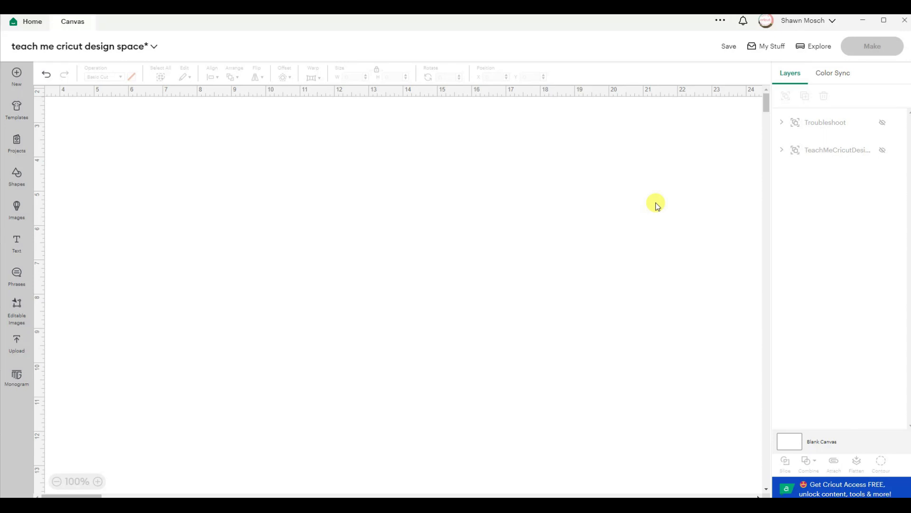
{"action": "key", "text": "super+e"}
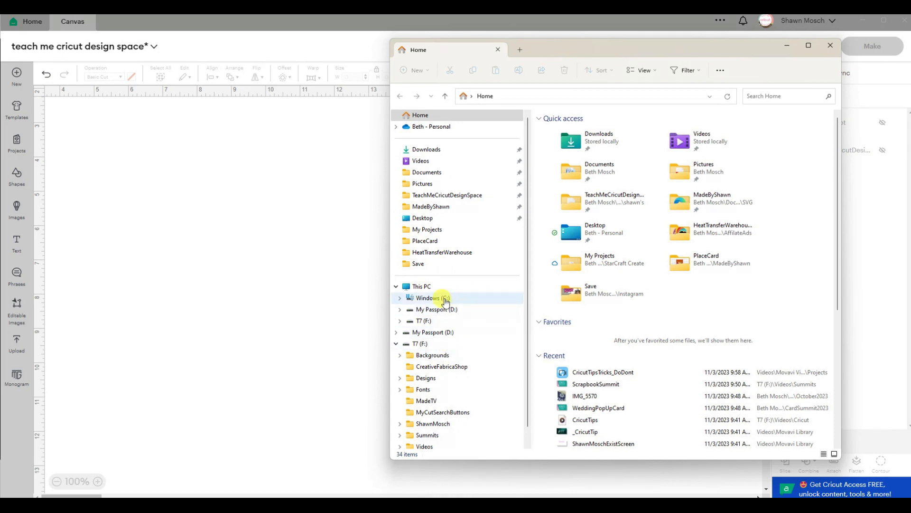
{"action": "left_click", "coordinate": [439, 298]}
{"action": "double_click", "coordinate": [638, 210]}
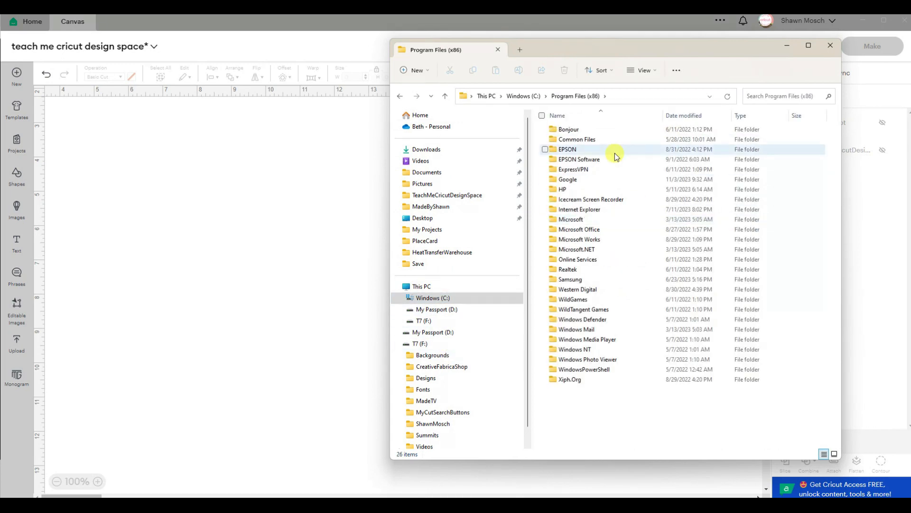
{"action": "key", "text": "alt+Left"}
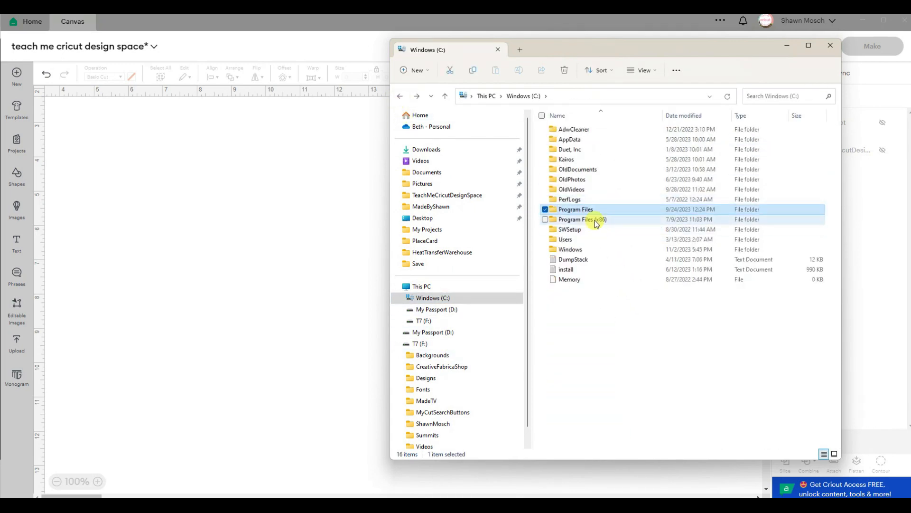
{"action": "double_click", "coordinate": [605, 240]}
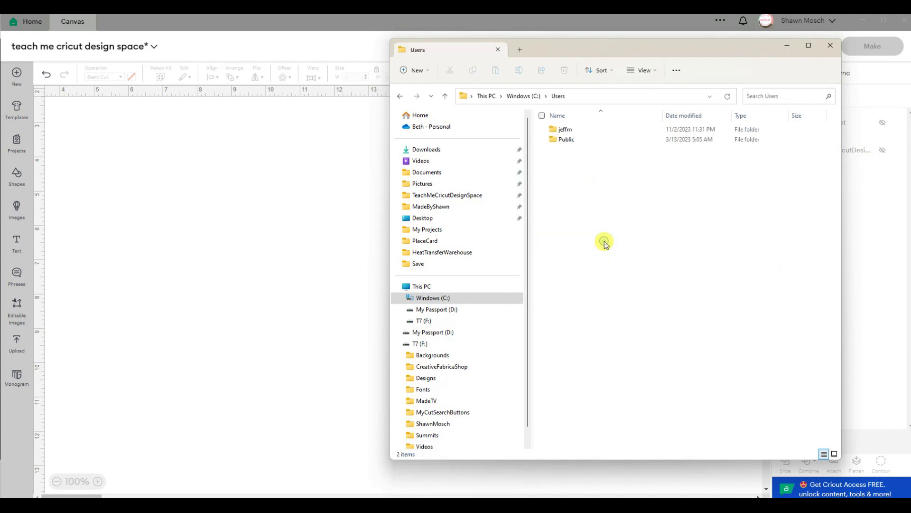
{"action": "double_click", "coordinate": [572, 130]}
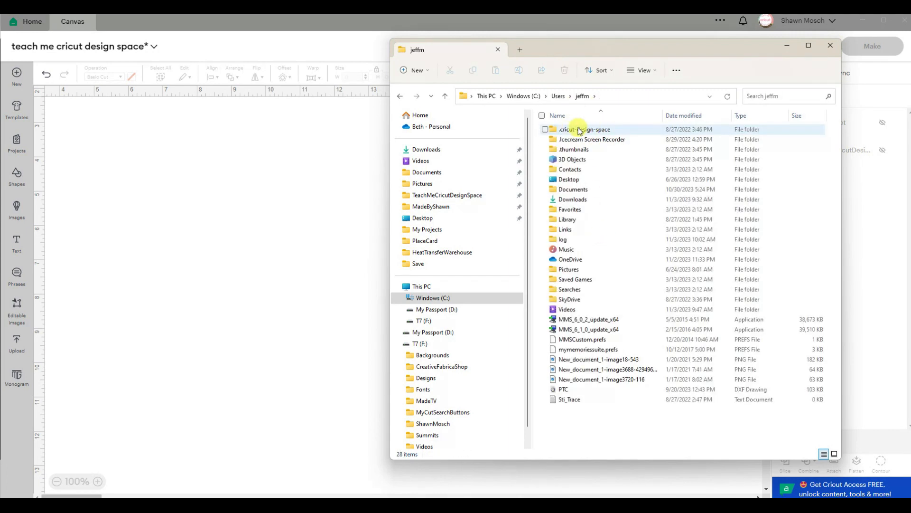
{"action": "double_click", "coordinate": [610, 131]}
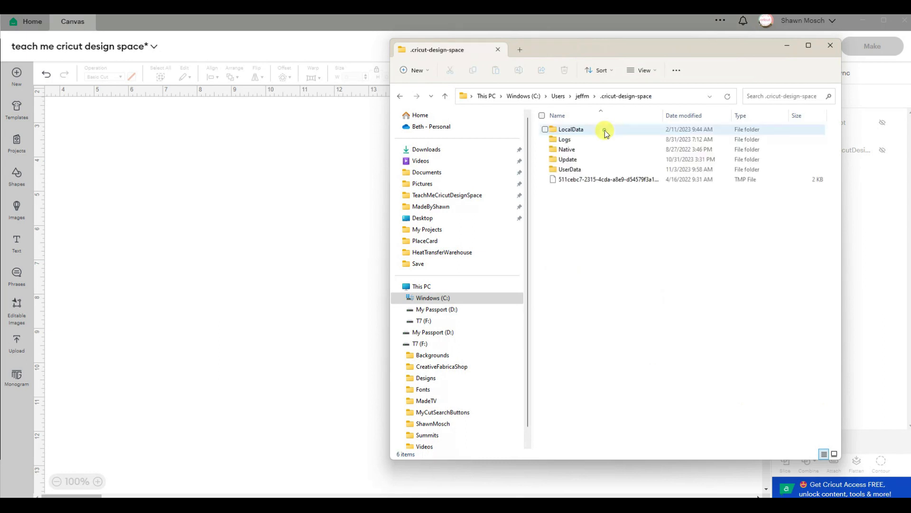
Open the newest project folder under LocalData, the first account folder and Canvas, and show its files as icons.
{"action": "double_click", "coordinate": [605, 130]}
{"action": "double_click", "coordinate": [605, 130]}
{"action": "double_click", "coordinate": [605, 130]}
{"action": "double_click", "coordinate": [604, 130]}
{"action": "left_click", "coordinate": [641, 70]}
{"action": "left_click", "coordinate": [651, 108]}
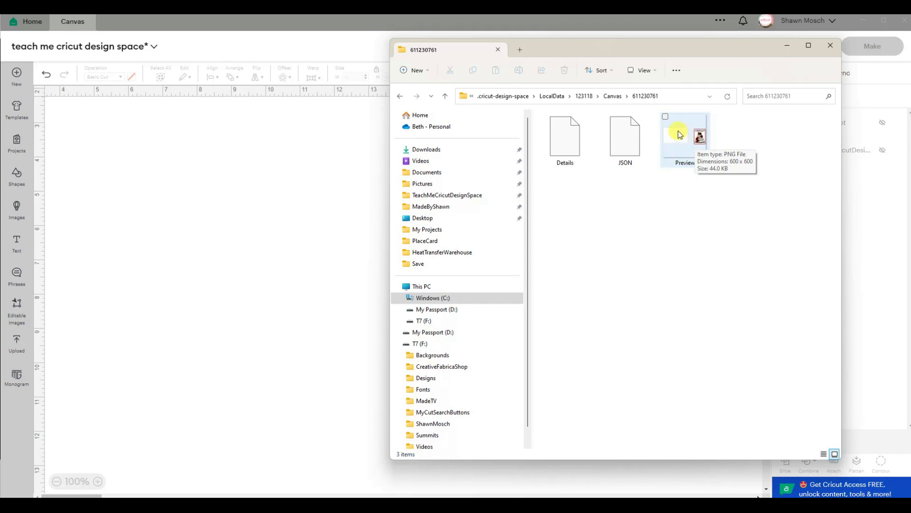
View the Preview image of the newest project and close it.
{"action": "left_click", "coordinate": [691, 149]}
{"action": "double_click", "coordinate": [692, 148]}
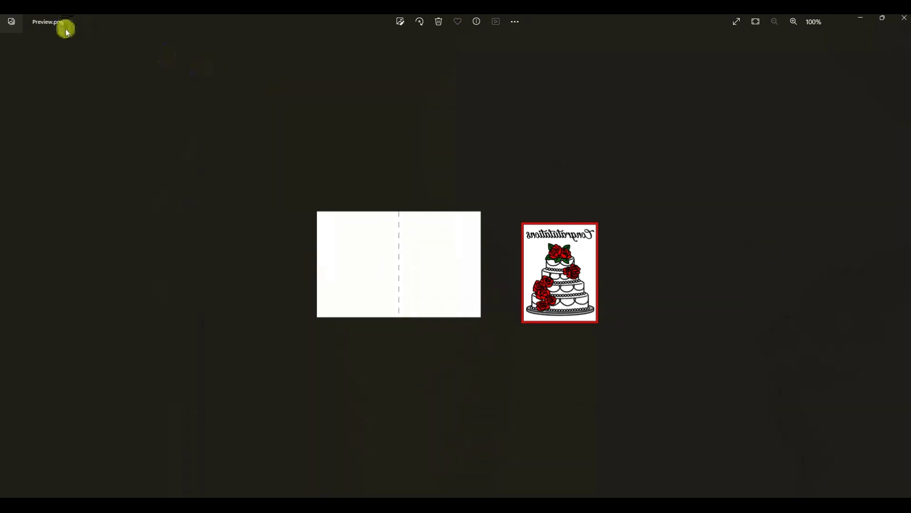
{"action": "left_click", "coordinate": [905, 25]}
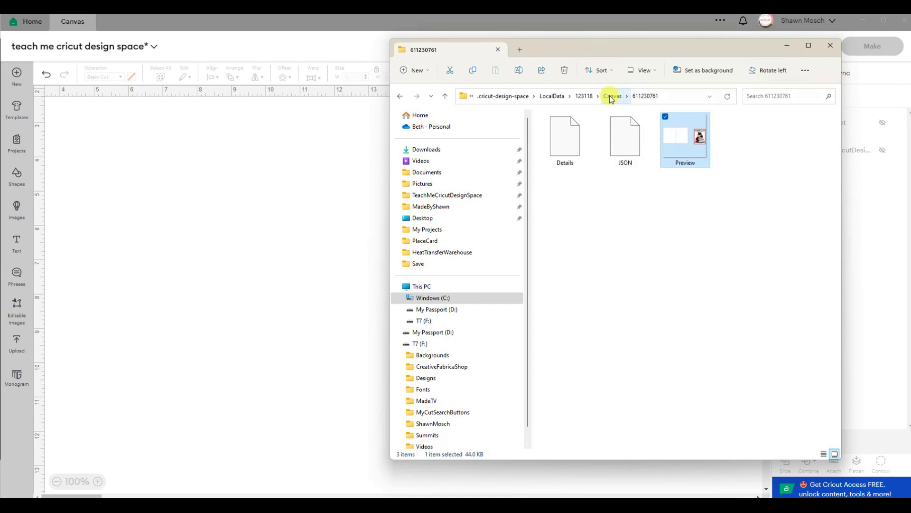
Open the Canvas project folder dated 11/1/2023 and show its files as icons.
{"action": "left_click", "coordinate": [612, 95]}
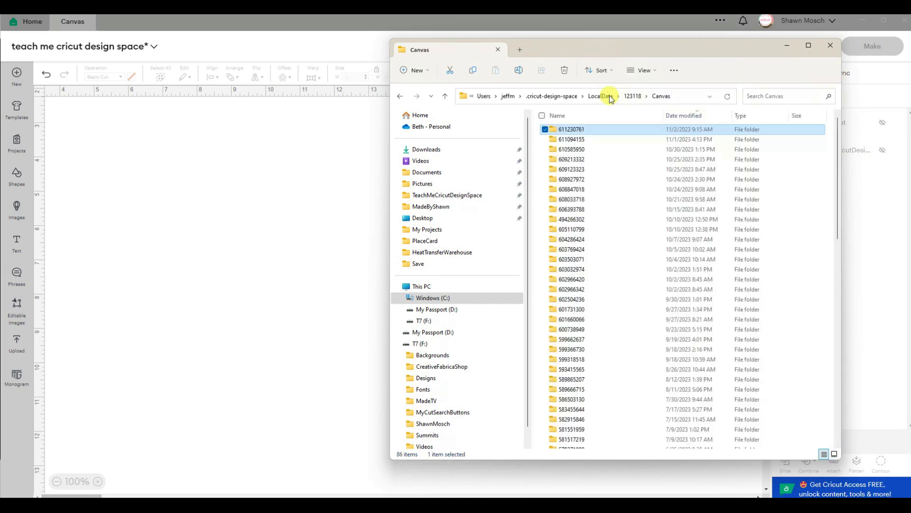
{"action": "double_click", "coordinate": [572, 140]}
{"action": "left_click", "coordinate": [652, 71]}
{"action": "left_click", "coordinate": [657, 109]}
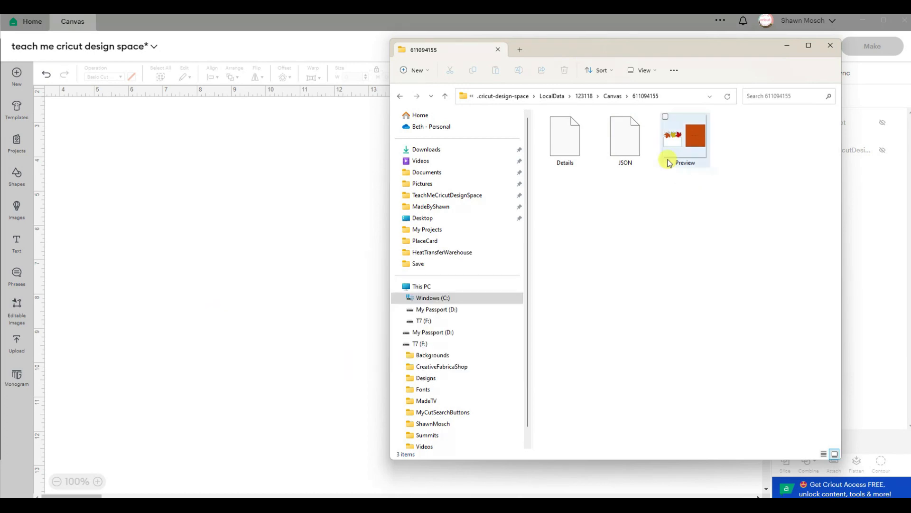
Open the Canvas project folder dated 10/30/2023 and show its files as extra large icons.
{"action": "left_click", "coordinate": [585, 96]}
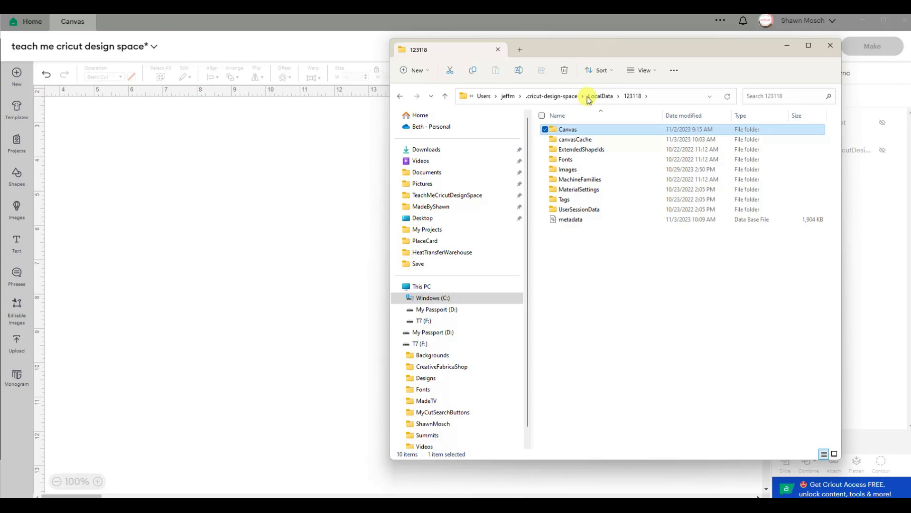
{"action": "double_click", "coordinate": [577, 131]}
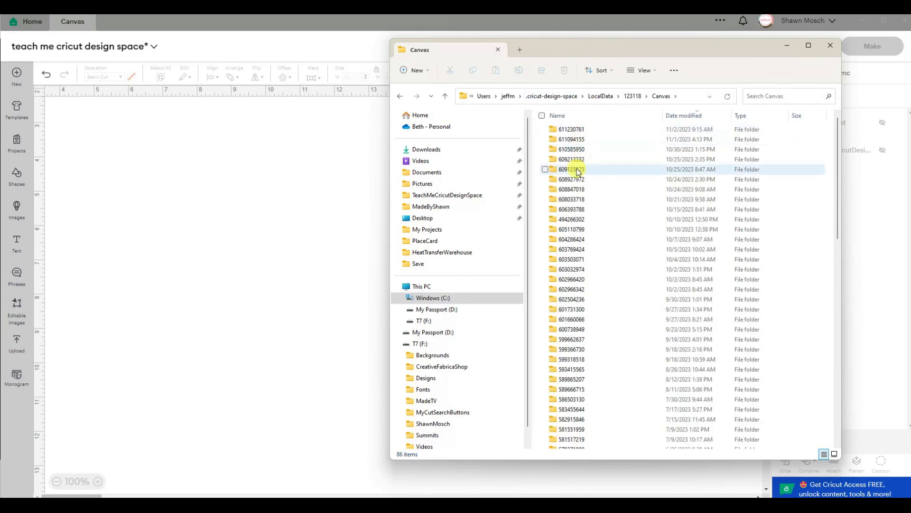
{"action": "double_click", "coordinate": [575, 149]}
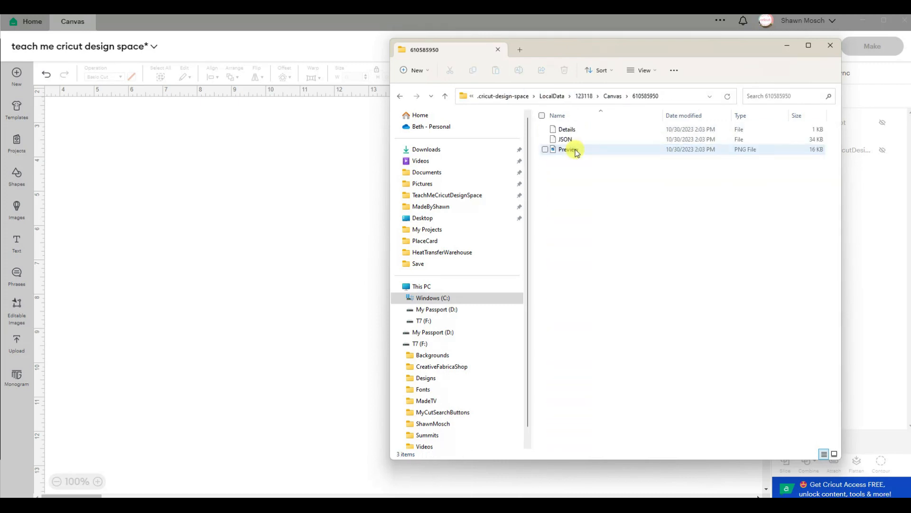
{"action": "left_click", "coordinate": [648, 70]}
{"action": "left_click", "coordinate": [657, 93]}
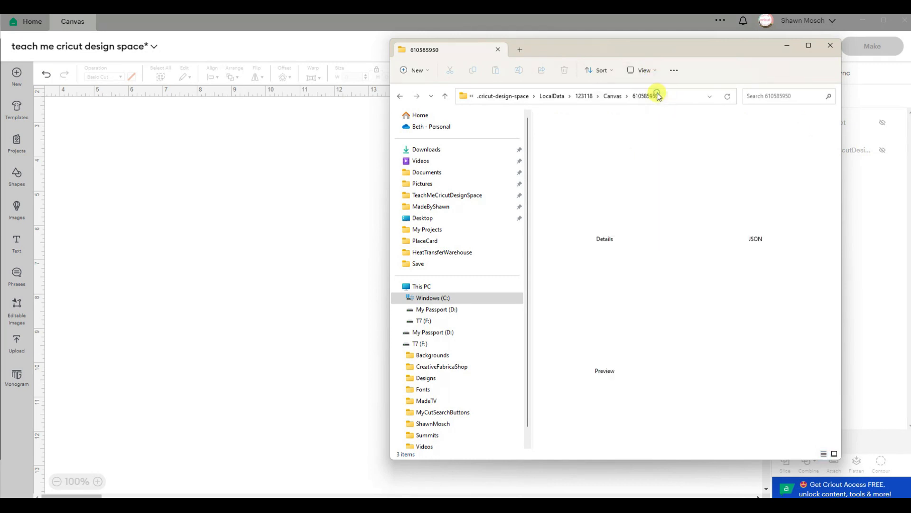
Look into the third numbered folder inside LocalData and return to the project folder dated 10/30/2023.
{"action": "left_click", "coordinate": [552, 96]}
{"action": "double_click", "coordinate": [565, 148]}
{"action": "left_click", "coordinate": [400, 96]}
{"action": "left_click", "coordinate": [400, 96]}
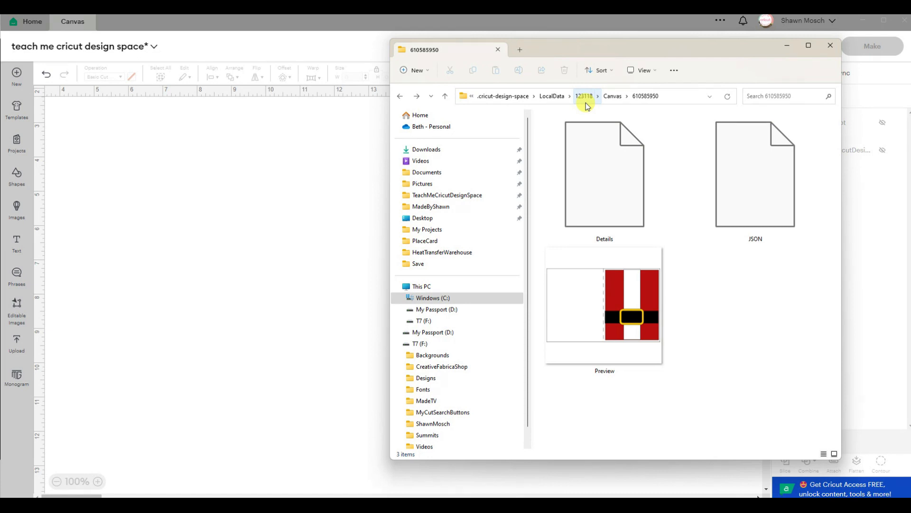
Retrace the path from .cricut-design-space through LocalData and the first account folder to the Canvas folder.
{"action": "left_click", "coordinate": [552, 99]}
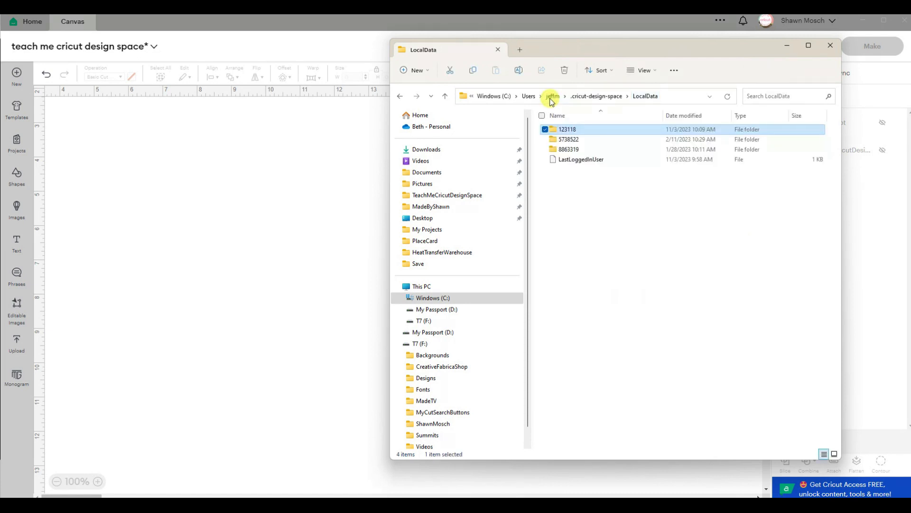
{"action": "left_click", "coordinate": [597, 95]}
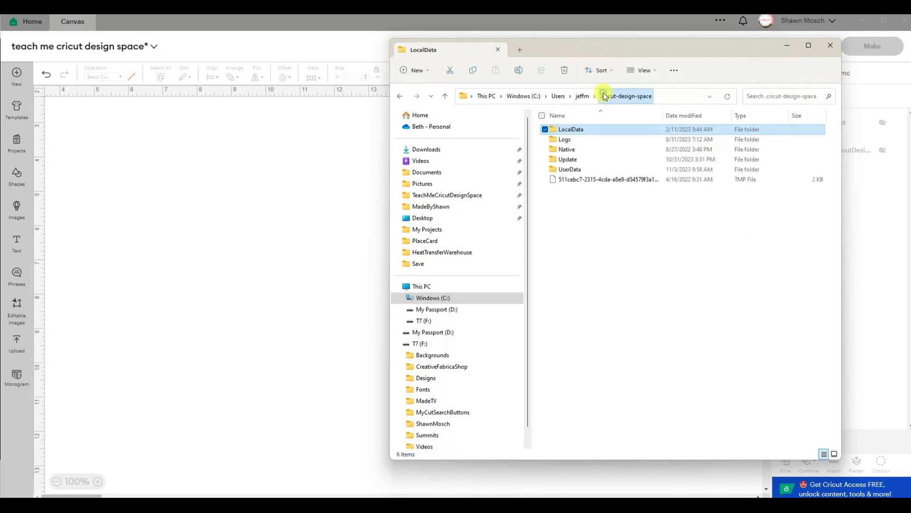
{"action": "double_click", "coordinate": [580, 133]}
{"action": "double_click", "coordinate": [570, 129]}
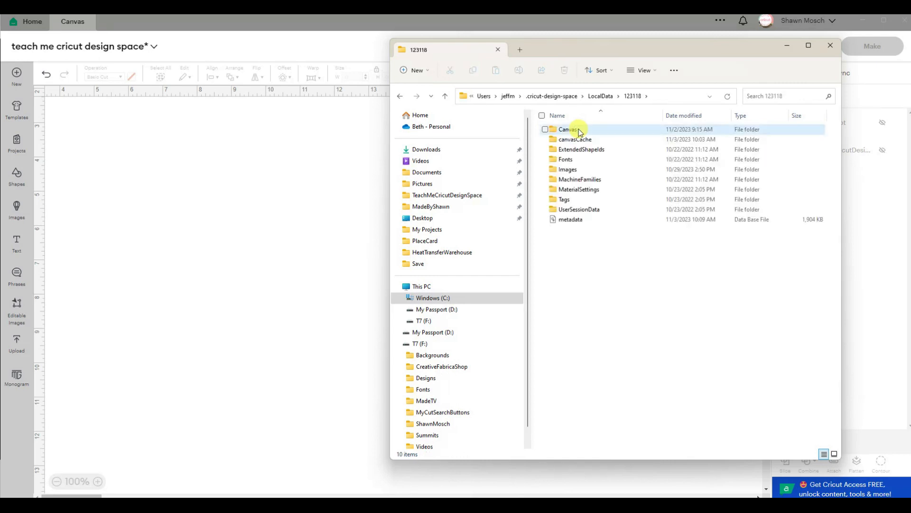
{"action": "double_click", "coordinate": [574, 130]}
View the Preview image in the project folder dated 10/7/2023 and close it.
{"action": "double_click", "coordinate": [574, 240]}
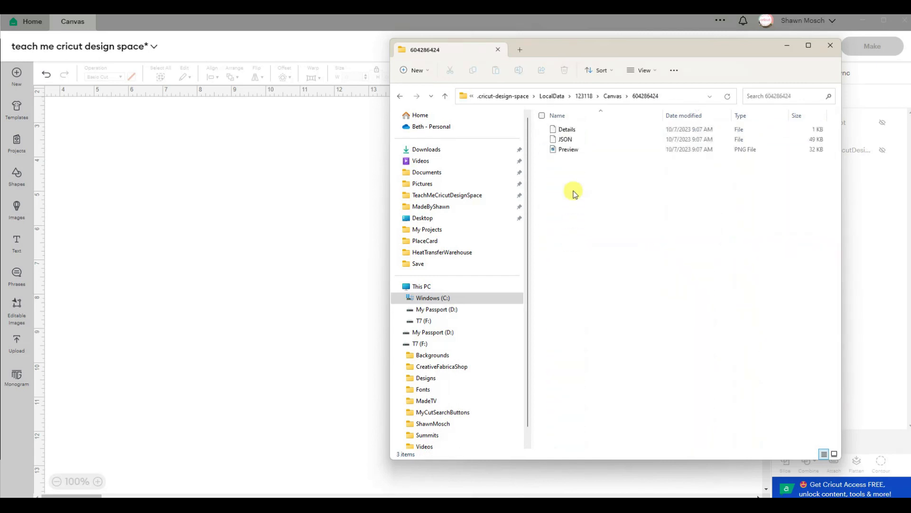
{"action": "left_click", "coordinate": [575, 150]}
{"action": "double_click", "coordinate": [576, 150]}
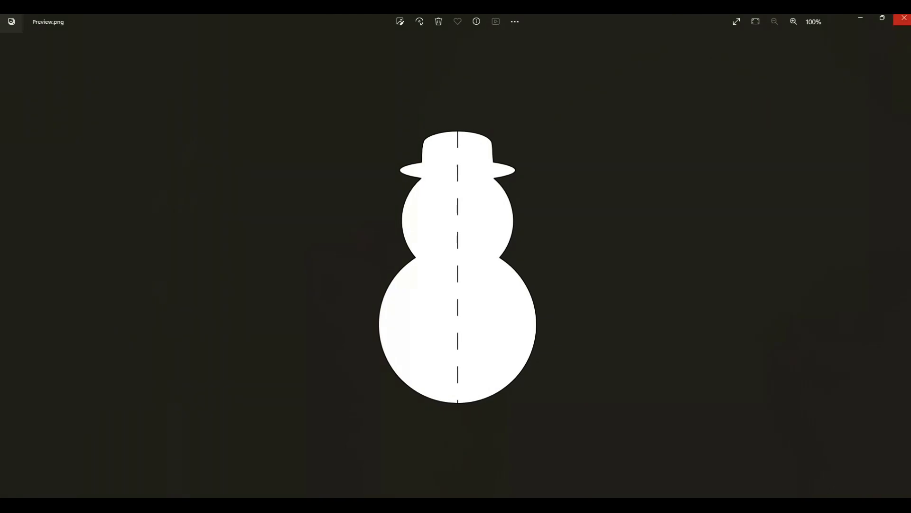
{"action": "left_click", "coordinate": [901, 18]}
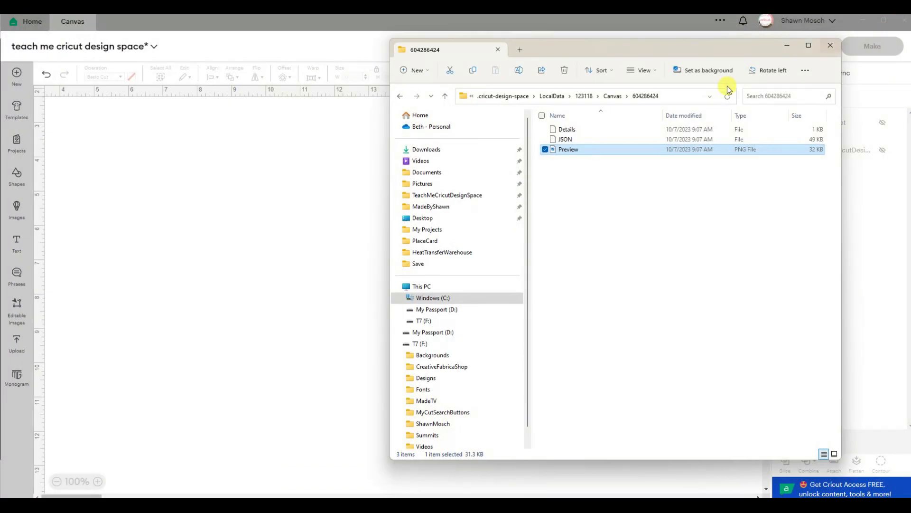
View the Preview image in the Canvas project folder dated 10/10/2023 12:38 PM and bring up its additional options.
{"action": "left_click", "coordinate": [612, 96]}
{"action": "double_click", "coordinate": [572, 229]}
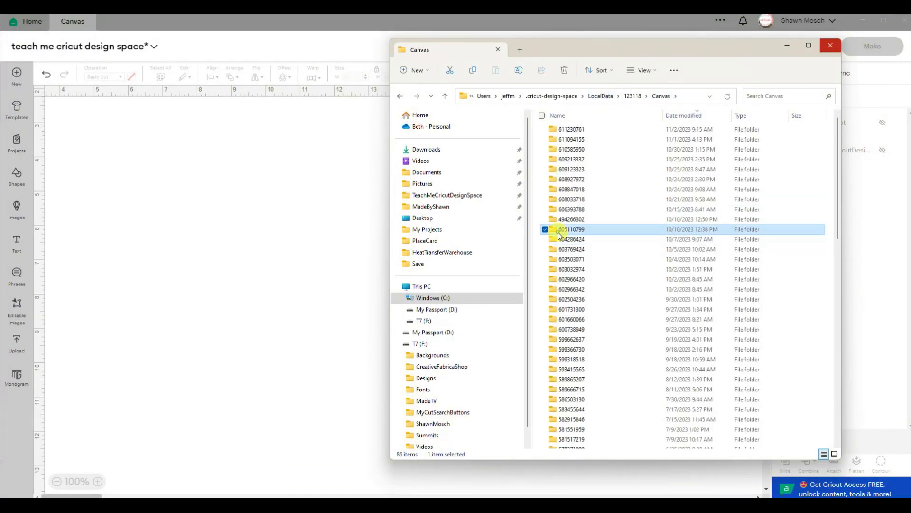
{"action": "double_click", "coordinate": [569, 150]}
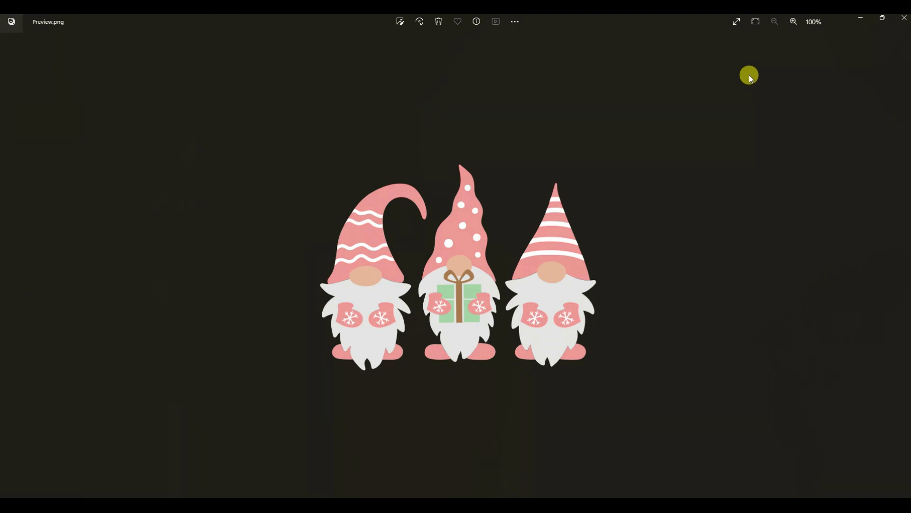
{"action": "left_click", "coordinate": [516, 22]}
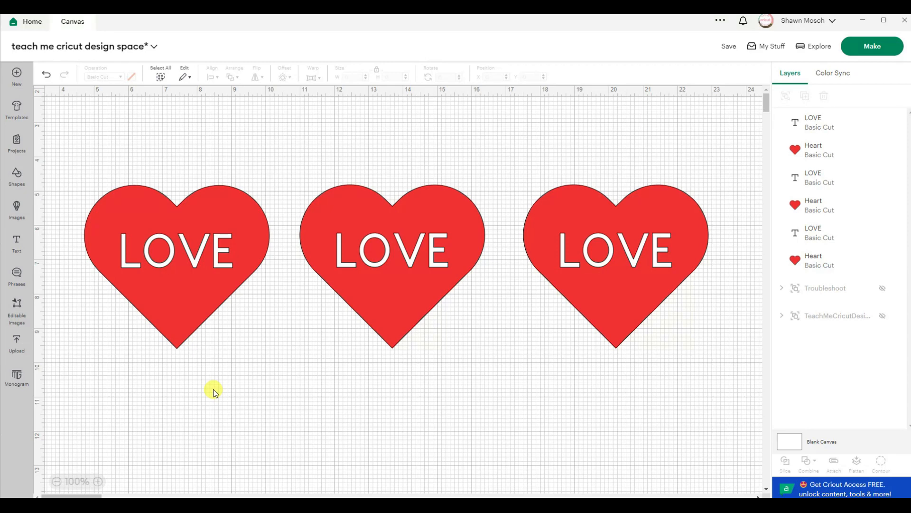
Attach the LOVE text to the first of the three red hearts and clear the selection.
{"action": "left_click_drag", "start_coordinate": [65, 153], "coordinate": [284, 384]}
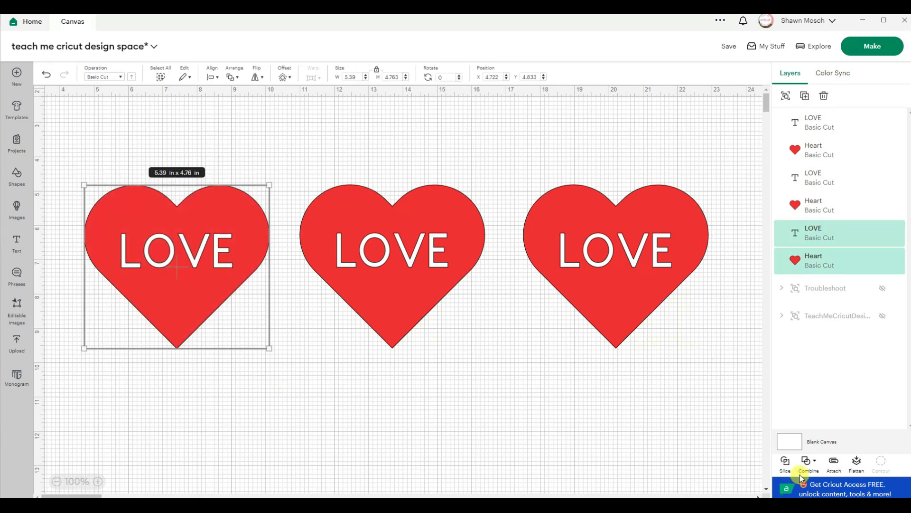
{"action": "left_click", "coordinate": [835, 462]}
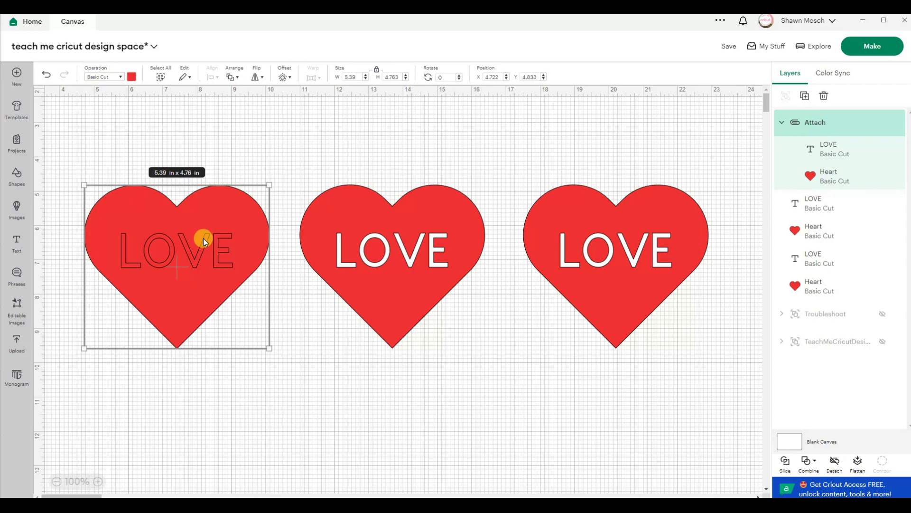
{"action": "left_click", "coordinate": [330, 395]}
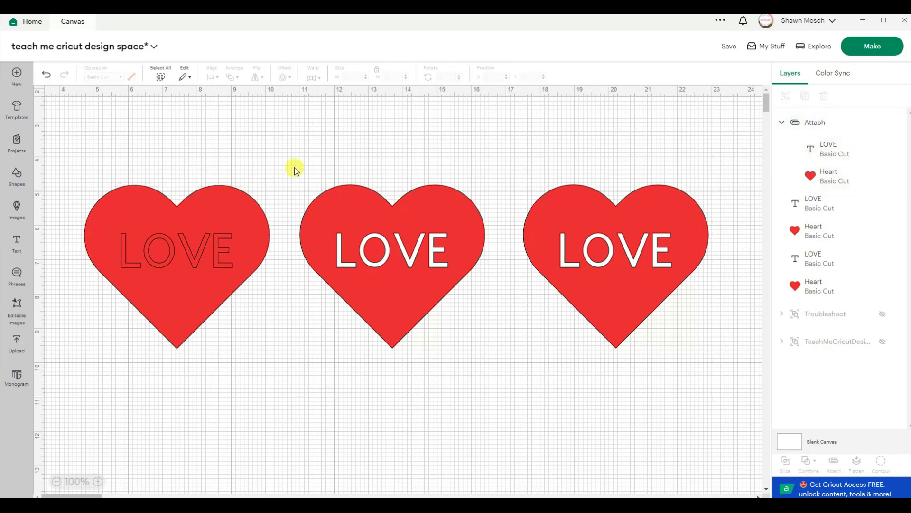
Slice the LOVE text out of the middle heart, move the two loose LOVE pieces below it, and delete them.
{"action": "left_click_drag", "start_coordinate": [294, 155], "coordinate": [496, 391]}
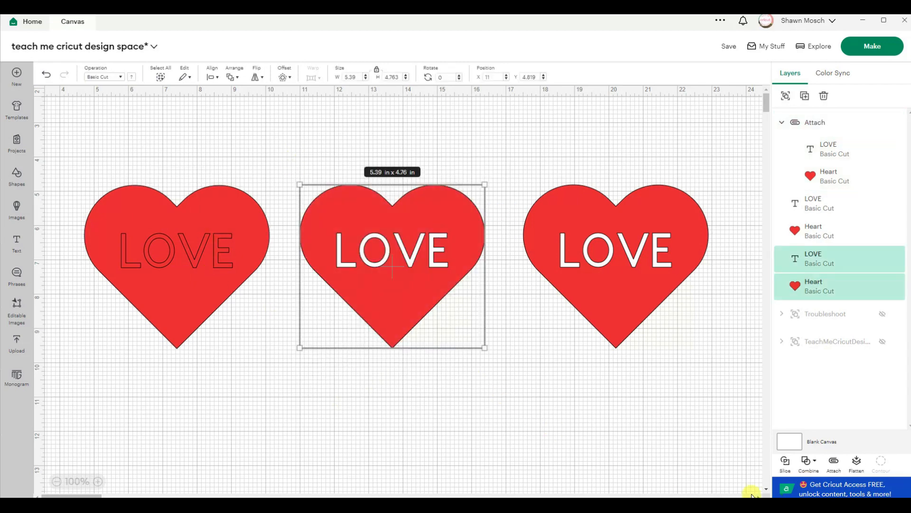
{"action": "left_click", "coordinate": [785, 467]}
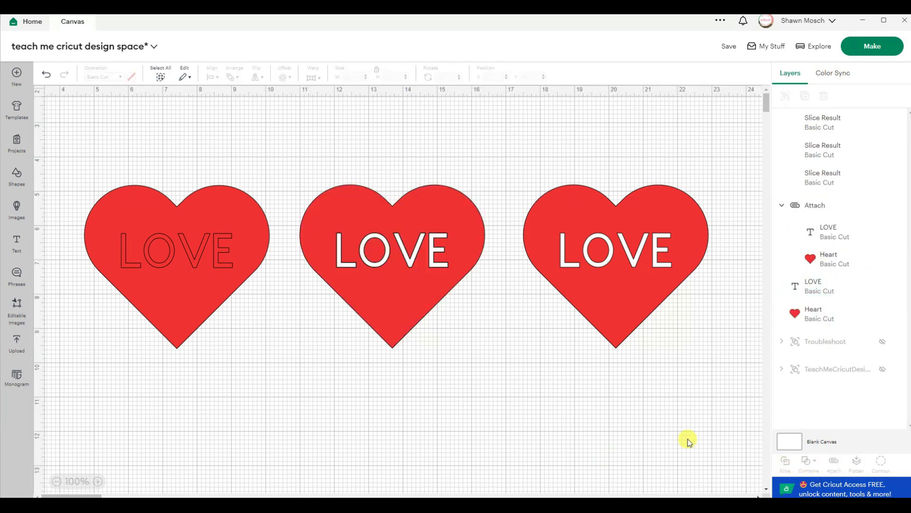
{"action": "left_click", "coordinate": [849, 129]}
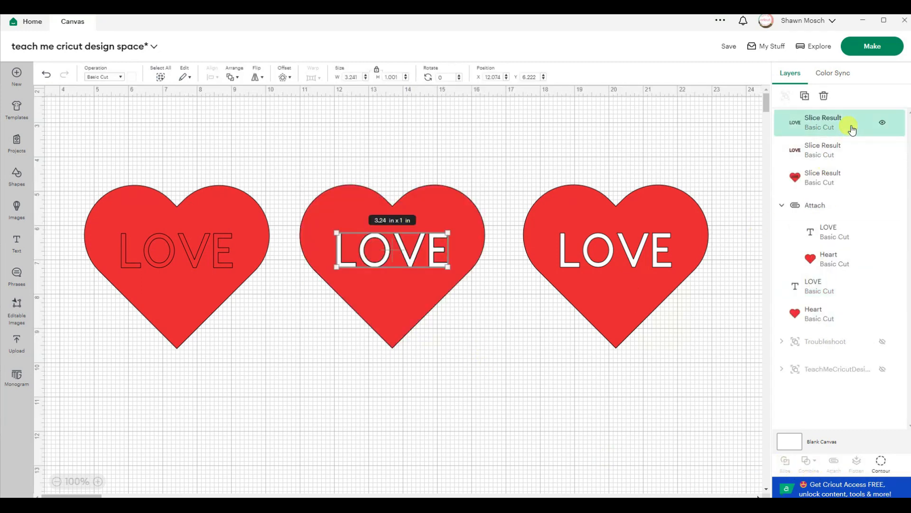
{"action": "left_click_drag", "start_coordinate": [407, 255], "coordinate": [523, 418]}
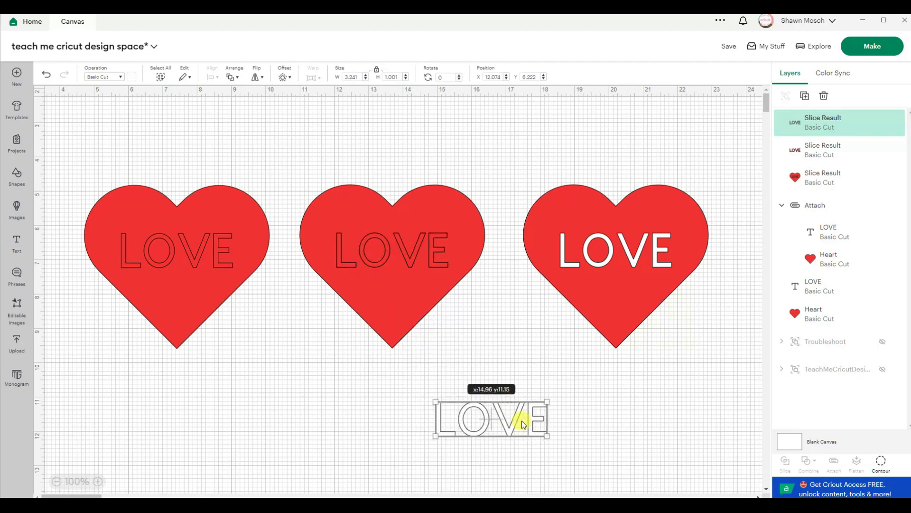
{"action": "left_click", "coordinate": [825, 148]}
{"action": "left_click_drag", "start_coordinate": [407, 254], "coordinate": [417, 432]}
{"action": "left_click_drag", "start_coordinate": [291, 385], "coordinate": [649, 477]}
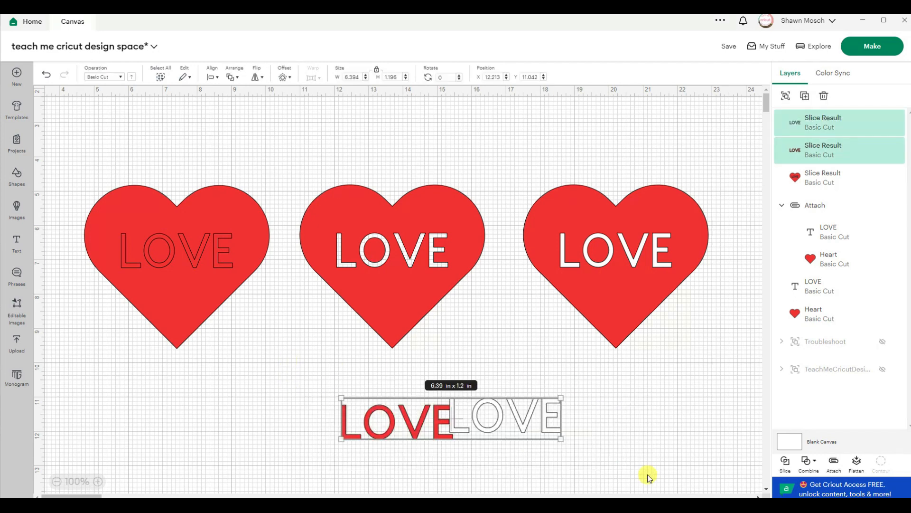
{"action": "key", "text": "Delete"}
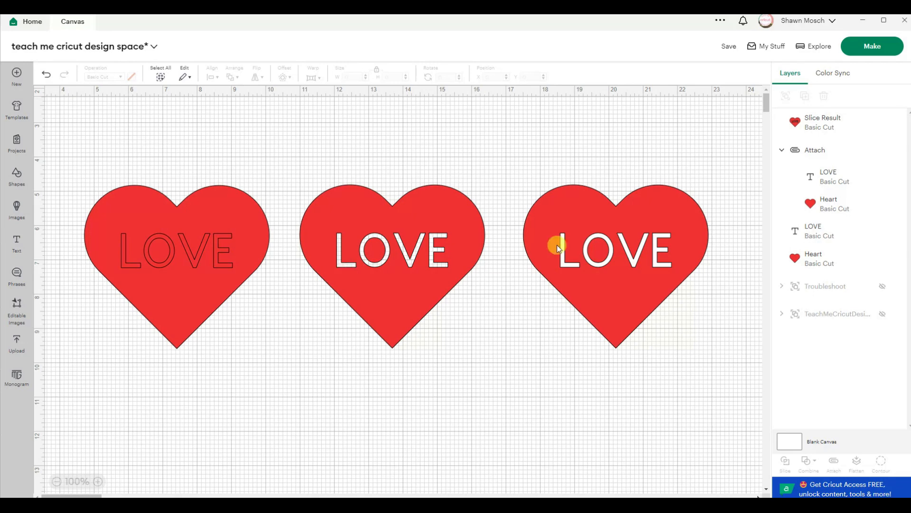
Subtract the LOVE text from the third heart using the Combine options and clear the selection.
{"action": "left_click_drag", "start_coordinate": [514, 158], "coordinate": [749, 389]}
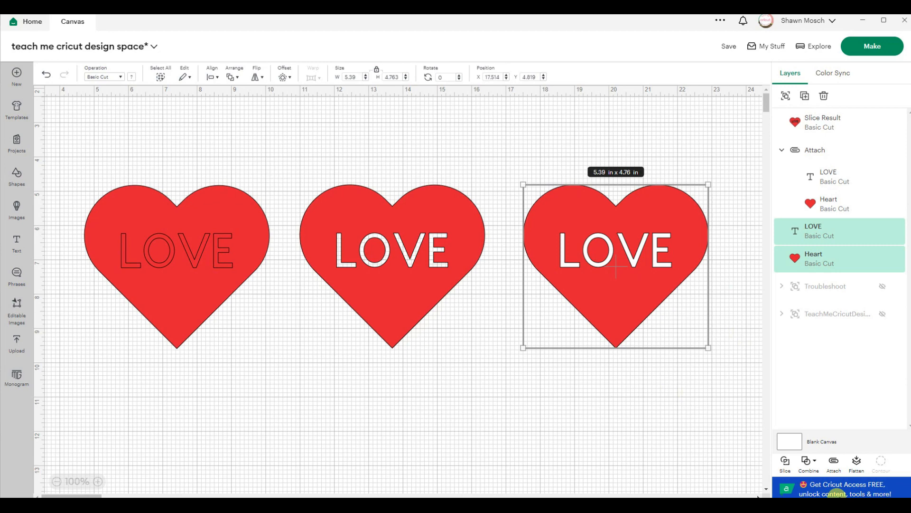
{"action": "left_click", "coordinate": [816, 465]}
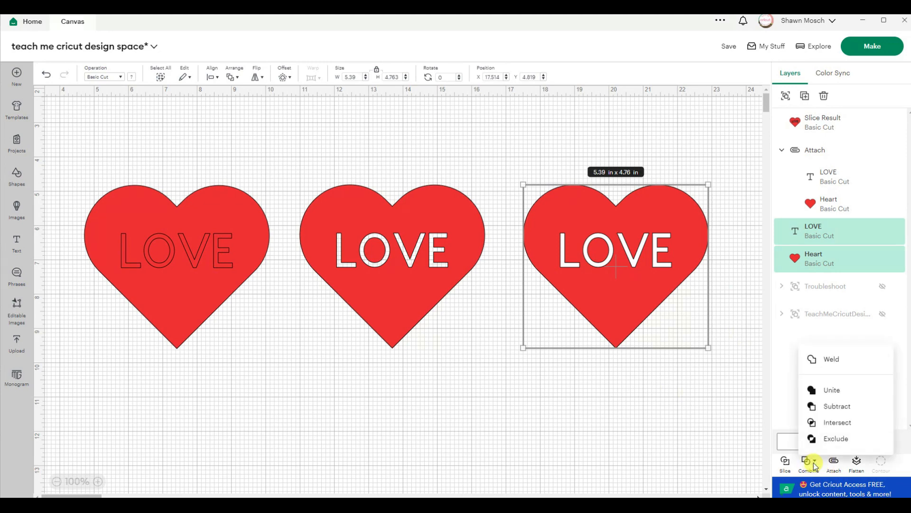
{"action": "left_click", "coordinate": [833, 405]}
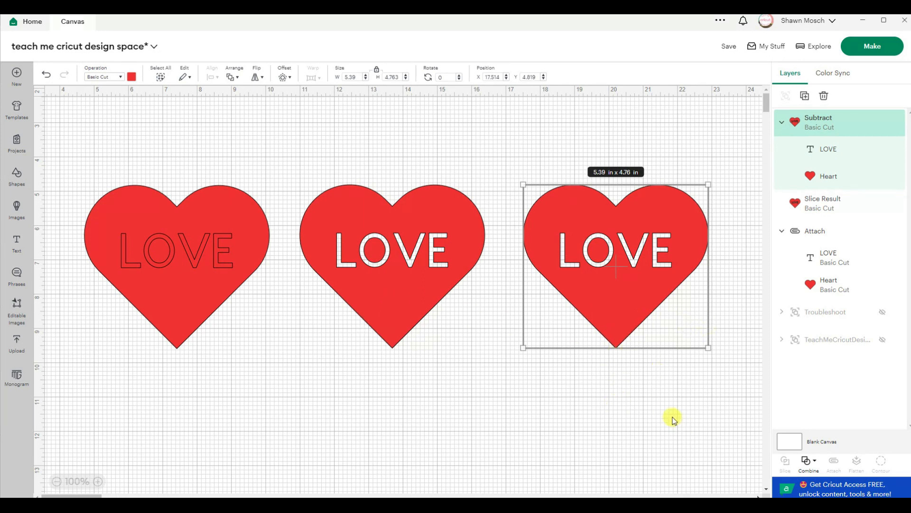
{"action": "left_click", "coordinate": [294, 394]}
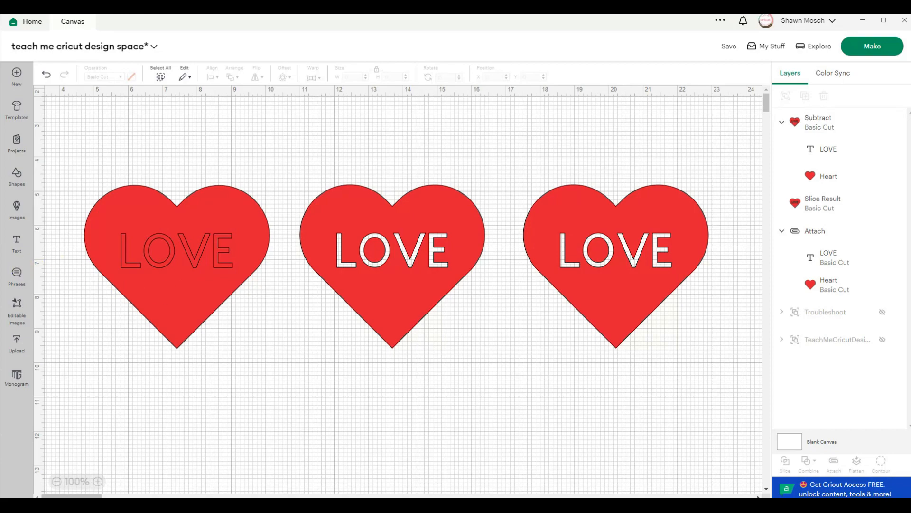
Add a square and reshape it into a thin vertical bar about 0.07 in x 0.9 in across the base of the middle heart's O.
{"action": "left_click", "coordinate": [98, 481]}
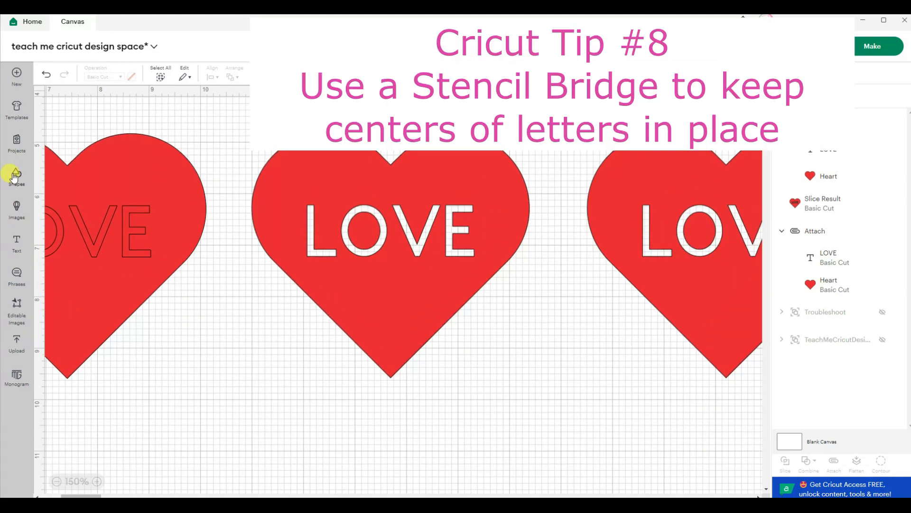
{"action": "left_click", "coordinate": [16, 175]}
{"action": "left_click", "coordinate": [98, 228]}
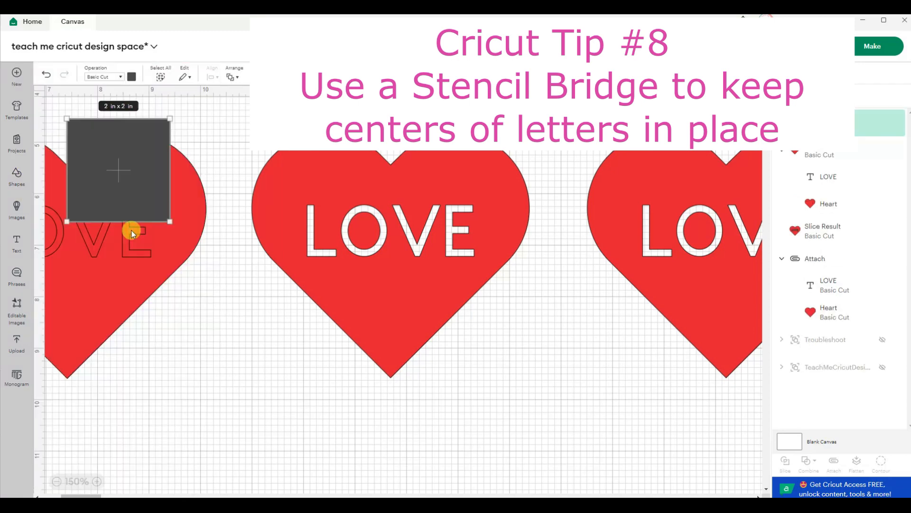
{"action": "left_click_drag", "start_coordinate": [278, 322], "coordinate": [375, 335]}
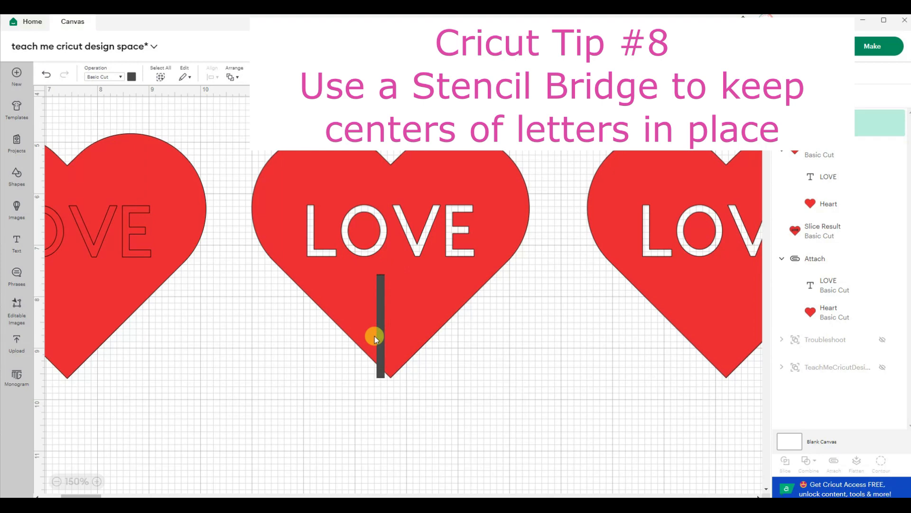
{"action": "left_click_drag", "start_coordinate": [384, 377], "coordinate": [366, 261]}
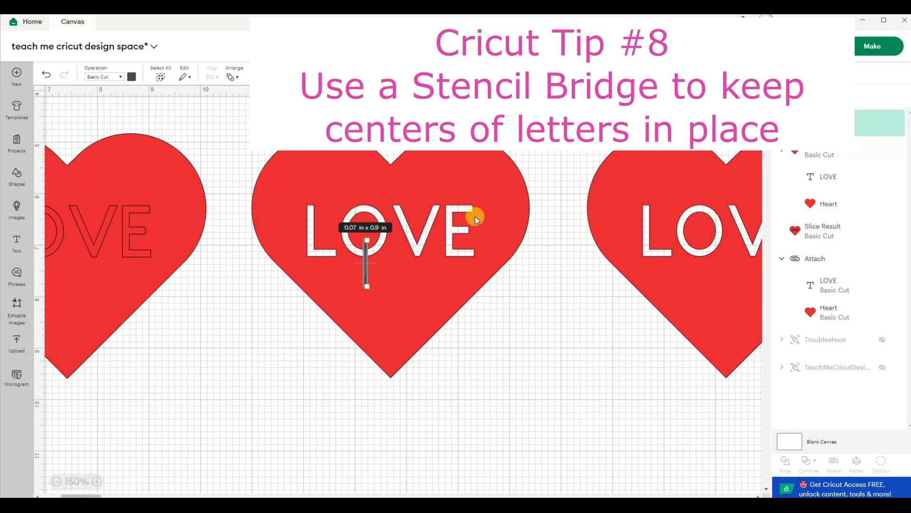
Weld the thin bar to the middle heart to form a stencil bridge through the O.
{"action": "left_click", "coordinate": [474, 169]}
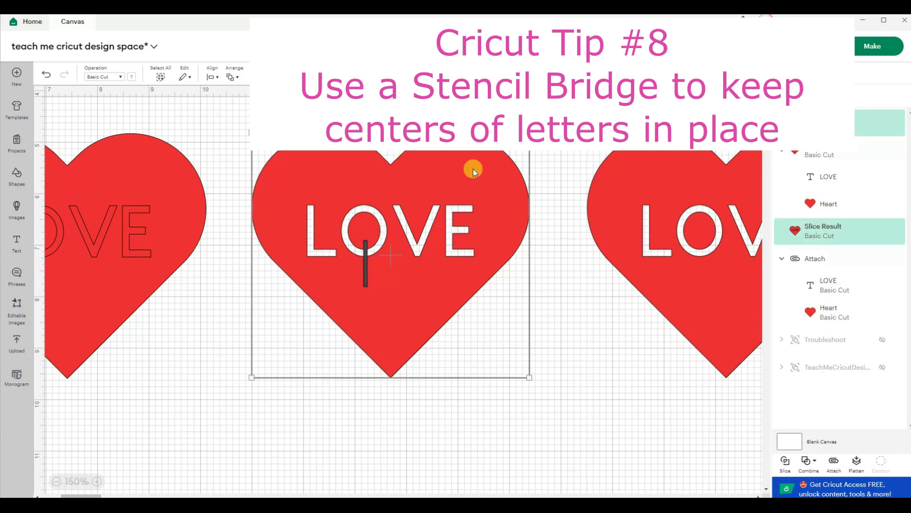
{"action": "left_click", "coordinate": [808, 463]}
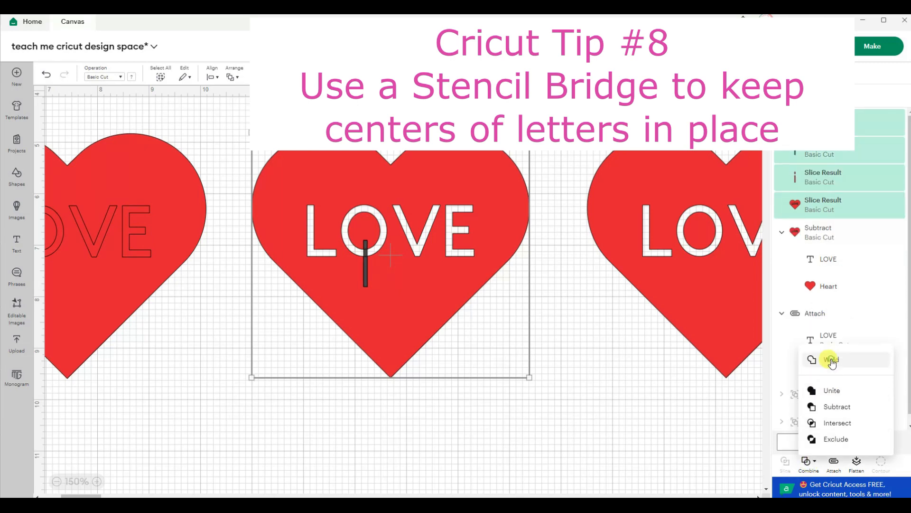
{"action": "left_click", "coordinate": [830, 358]}
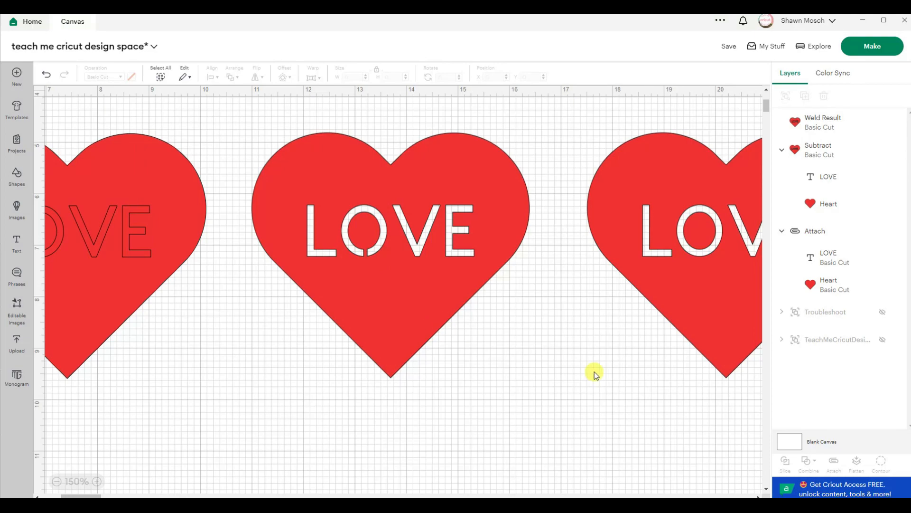
Delete all three LOVE hearts from the canvas.
{"action": "left_click", "coordinate": [57, 481]}
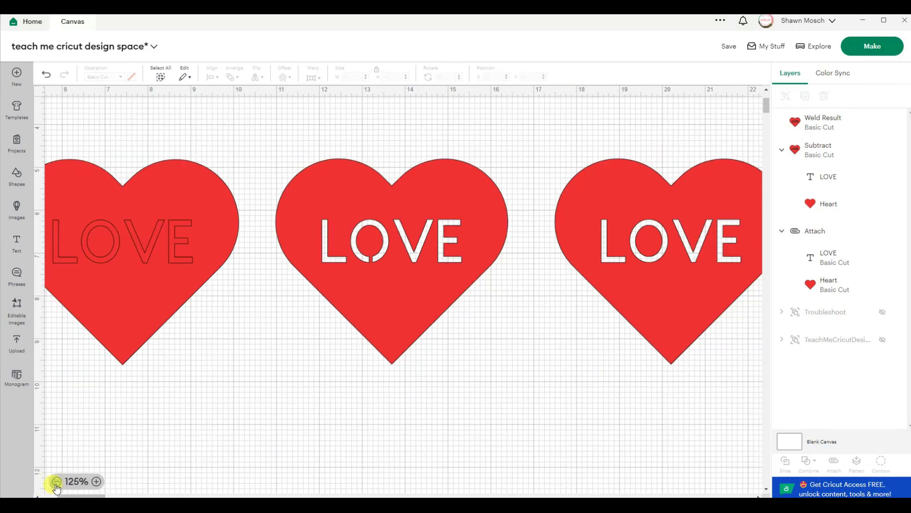
{"action": "left_click", "coordinate": [56, 481]}
{"action": "left_click", "coordinate": [57, 482]}
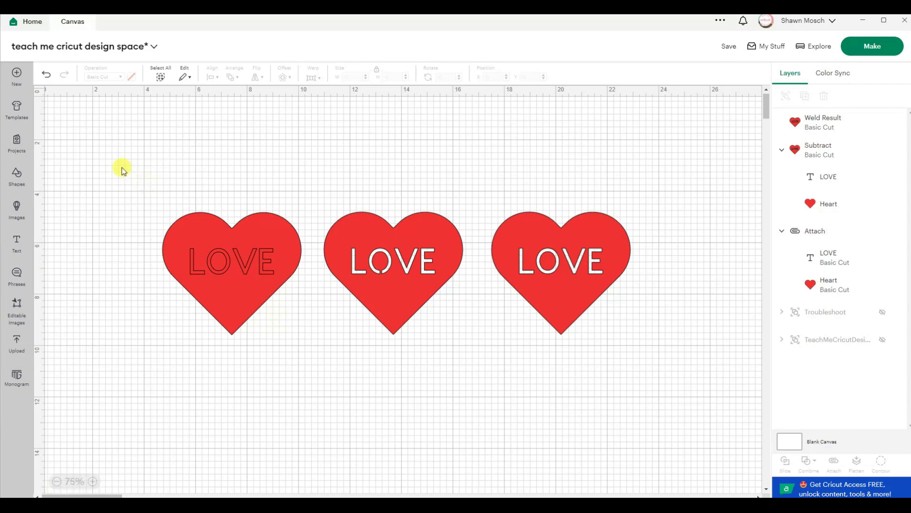
{"action": "left_click_drag", "start_coordinate": [113, 173], "coordinate": [700, 393]}
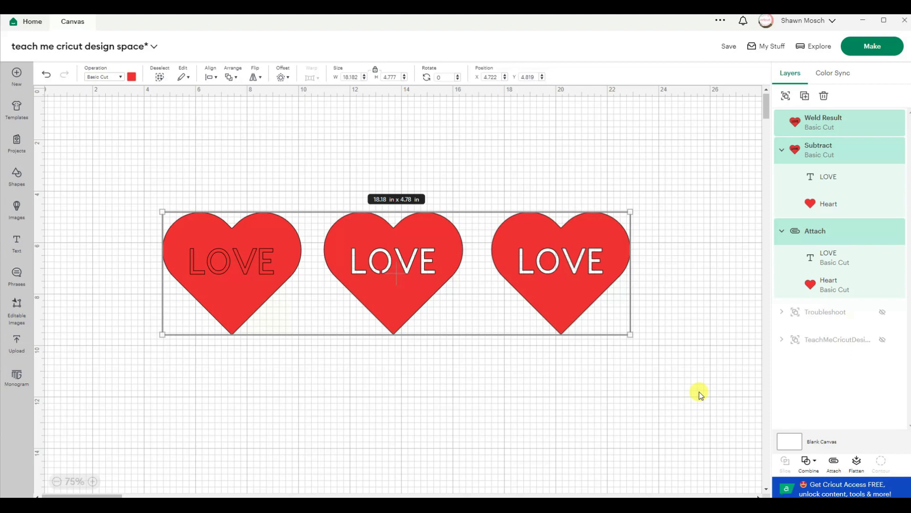
{"action": "key", "text": "Delete"}
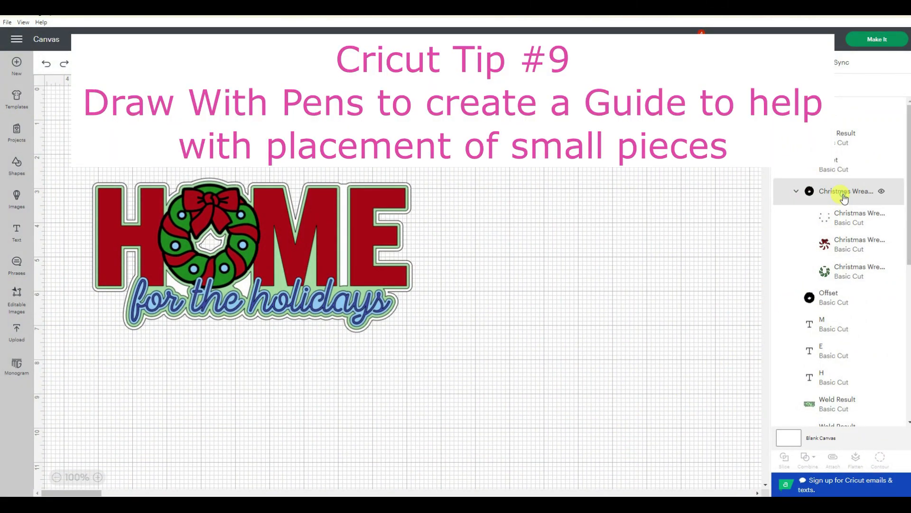
Duplicate the Christmas Wreath and its black offset, and place the copy in the empty area beside the HOME title.
{"action": "left_click", "coordinate": [844, 198]}
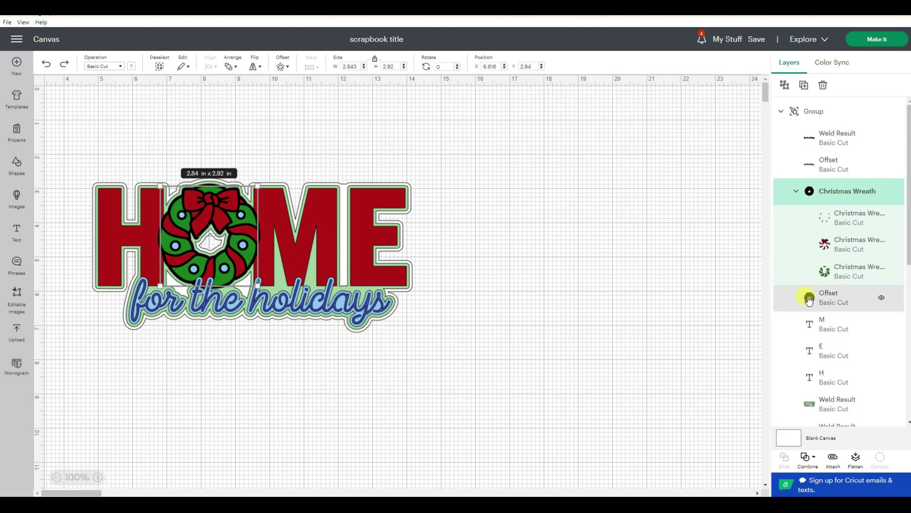
{"action": "left_click", "coordinate": [810, 299]}
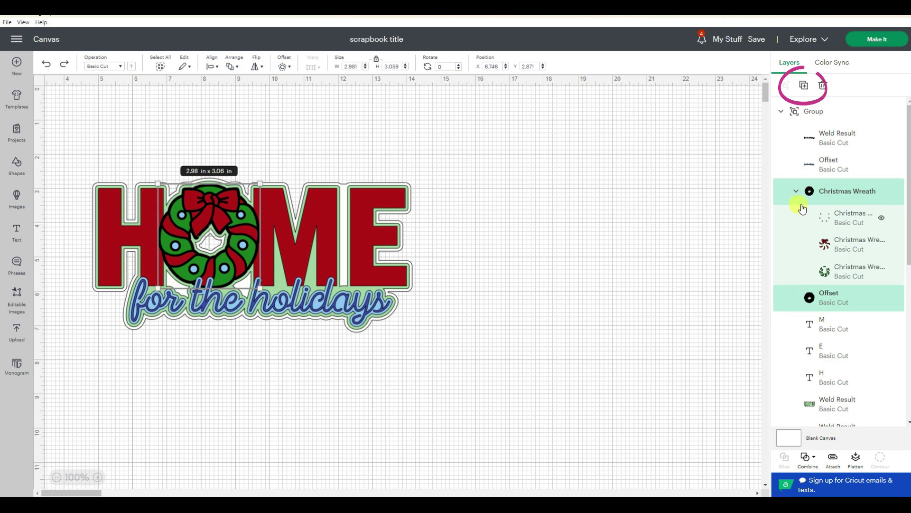
{"action": "left_click", "coordinate": [802, 86]}
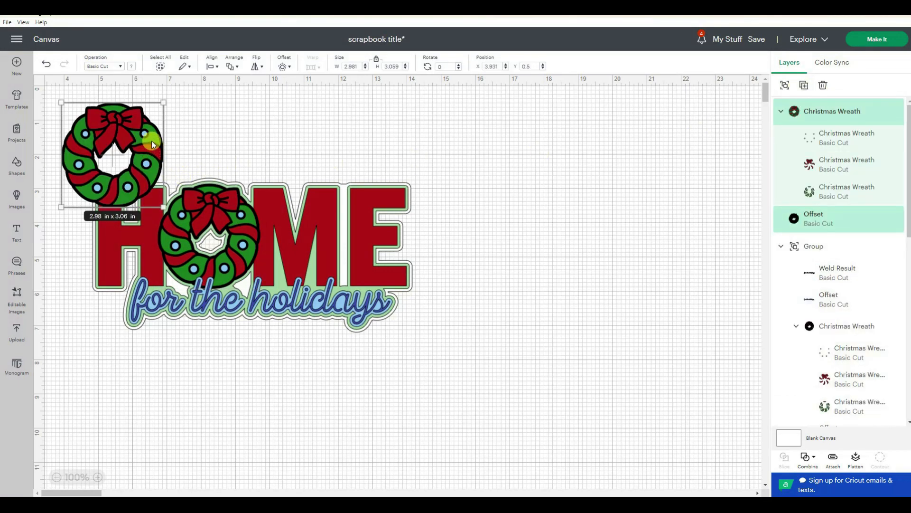
{"action": "left_click_drag", "start_coordinate": [151, 139], "coordinate": [636, 221]}
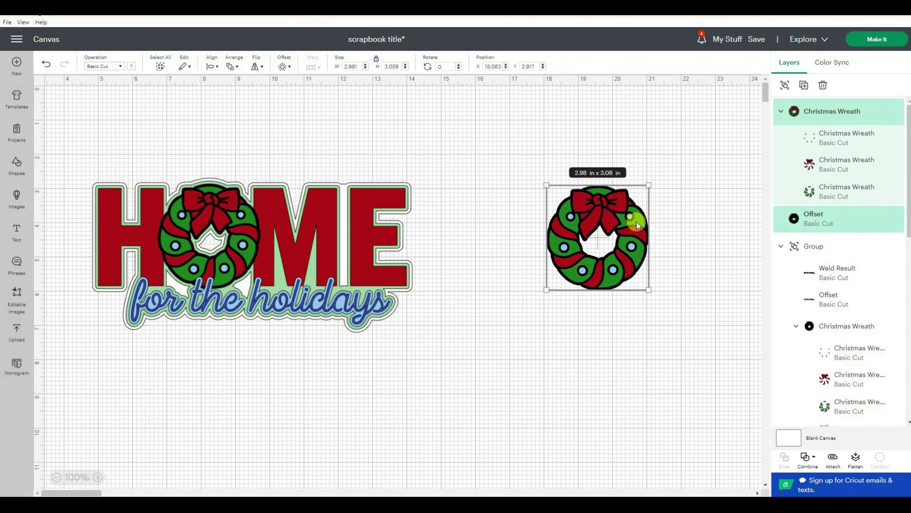
{"action": "left_click", "coordinate": [725, 204]}
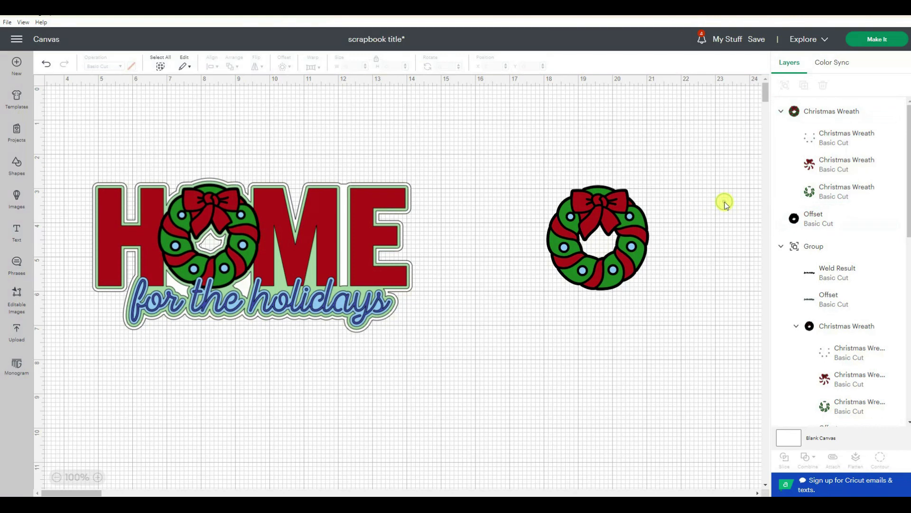
Change the operation of the copied wreath's three inner layers to Pen.
{"action": "left_click", "coordinate": [828, 137]}
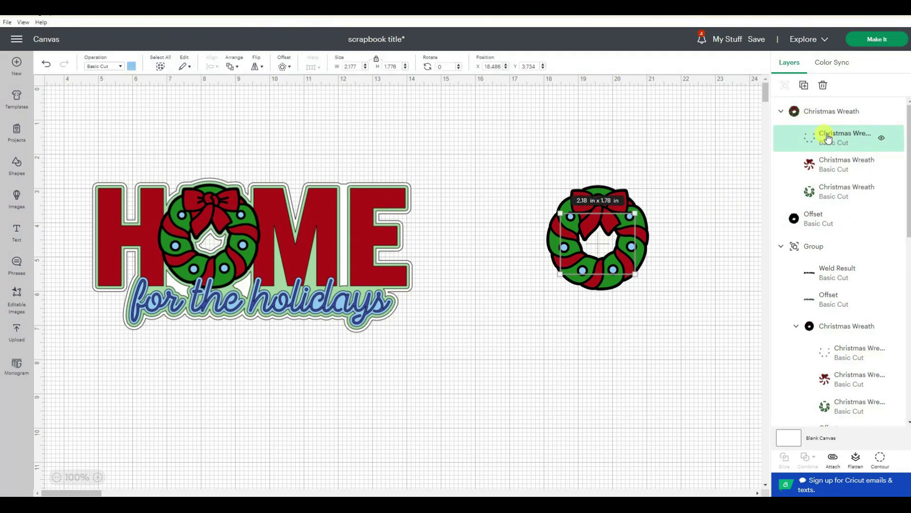
{"action": "left_click", "coordinate": [824, 167], "text": "shift"}
{"action": "left_click", "coordinate": [836, 200], "text": "shift"}
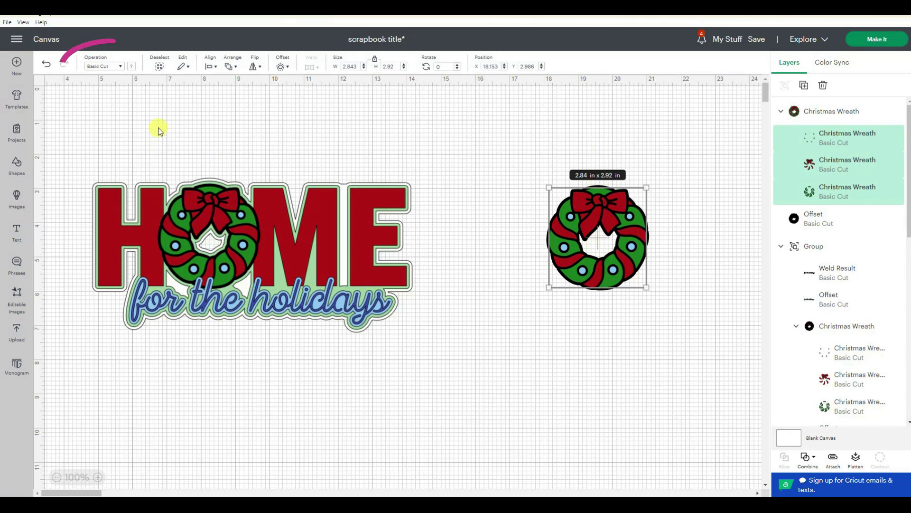
{"action": "left_click", "coordinate": [111, 67]}
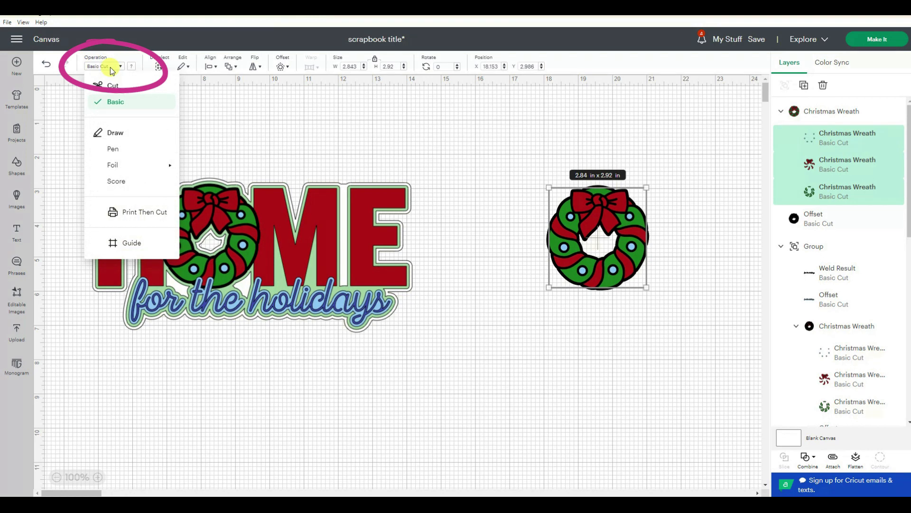
{"action": "left_click", "coordinate": [112, 151]}
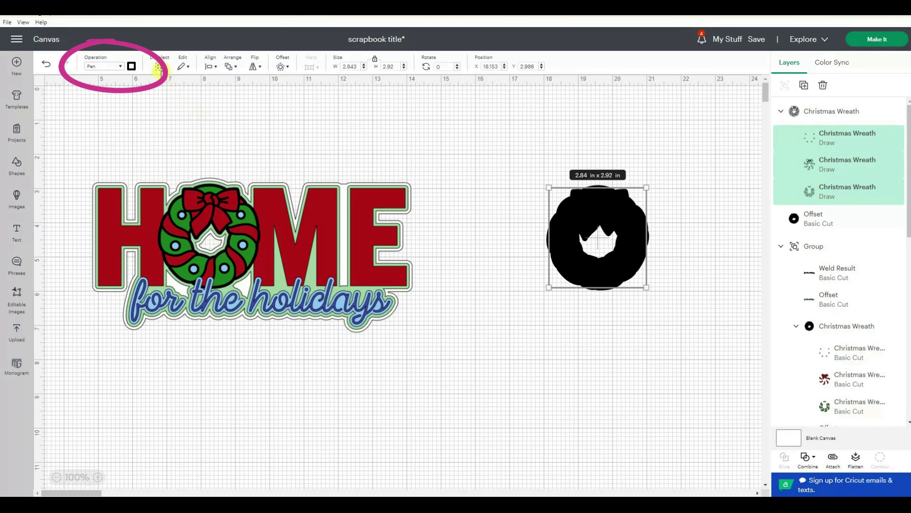
Set the pen color of the copied wreath's three drawn layers to Honeysuckle and clear the selection.
{"action": "left_click", "coordinate": [132, 68]}
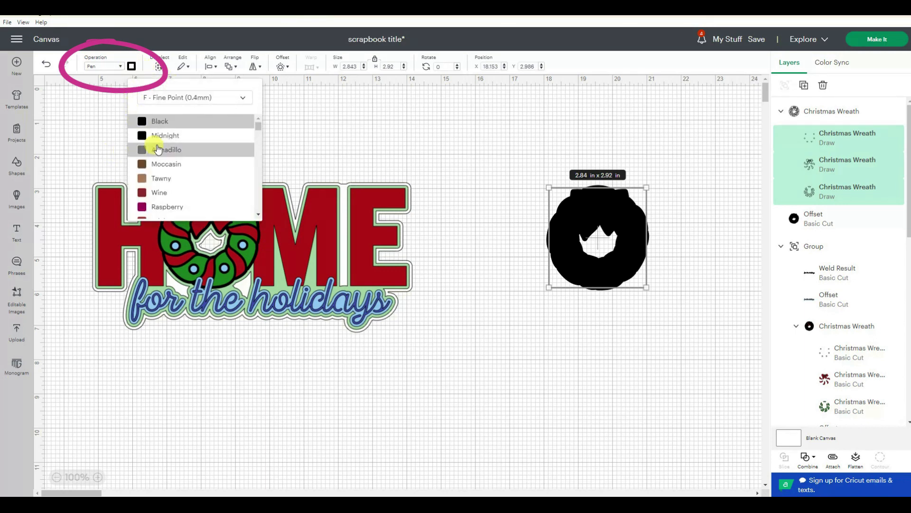
{"action": "scroll", "coordinate": [161, 149], "scroll_direction": "down", "scroll_amount": 5}
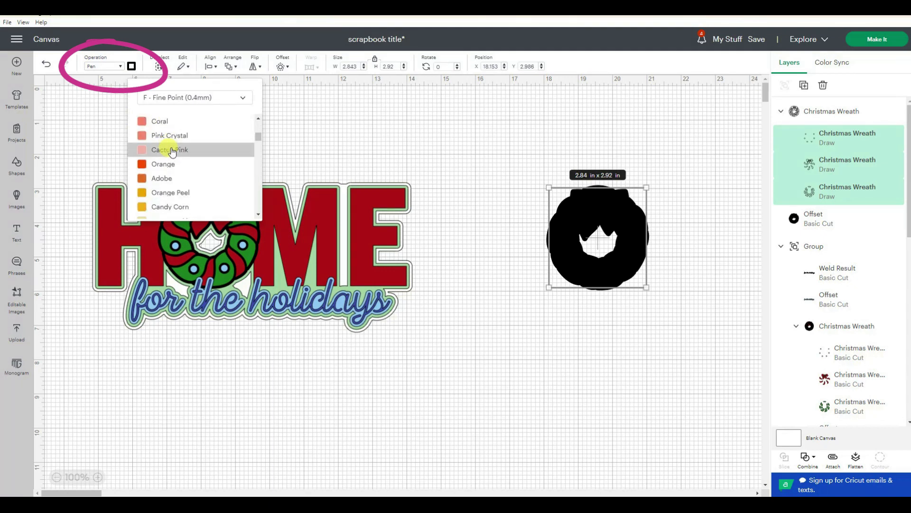
{"action": "scroll", "coordinate": [172, 151], "scroll_direction": "down", "scroll_amount": 3}
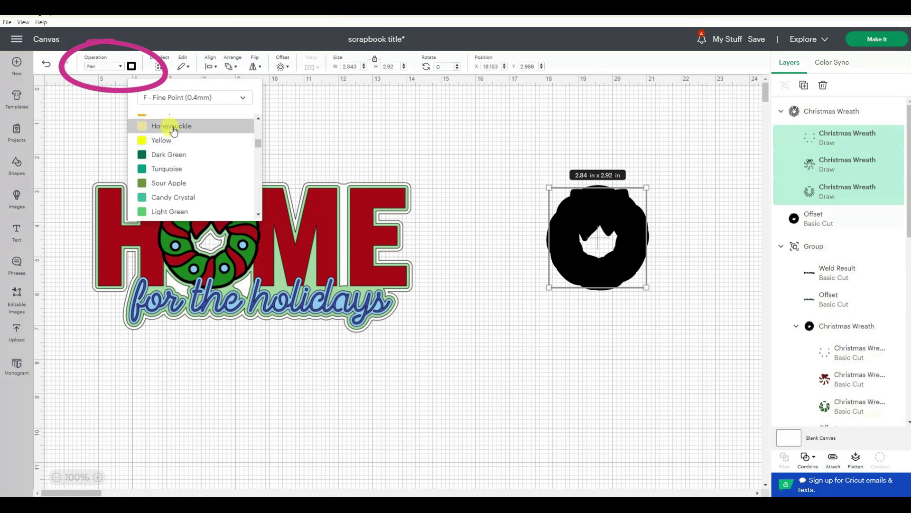
{"action": "left_click", "coordinate": [172, 126]}
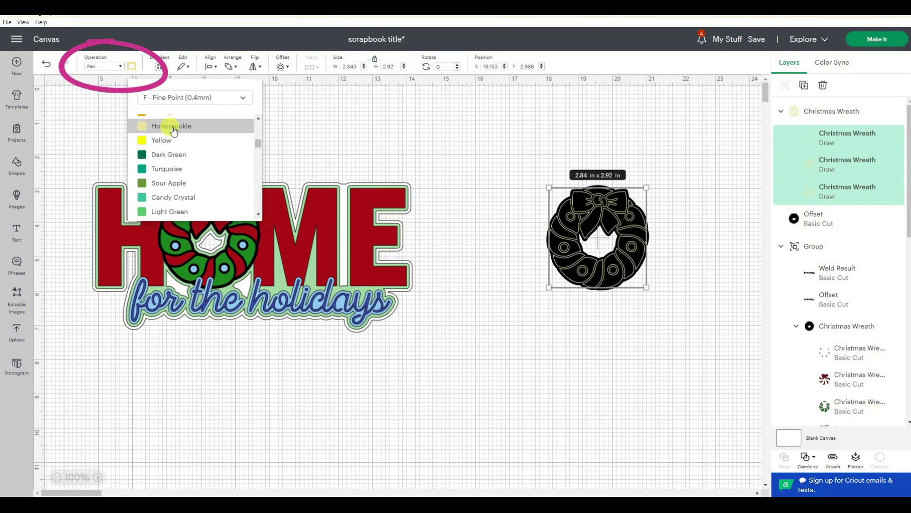
{"action": "left_click", "coordinate": [703, 272]}
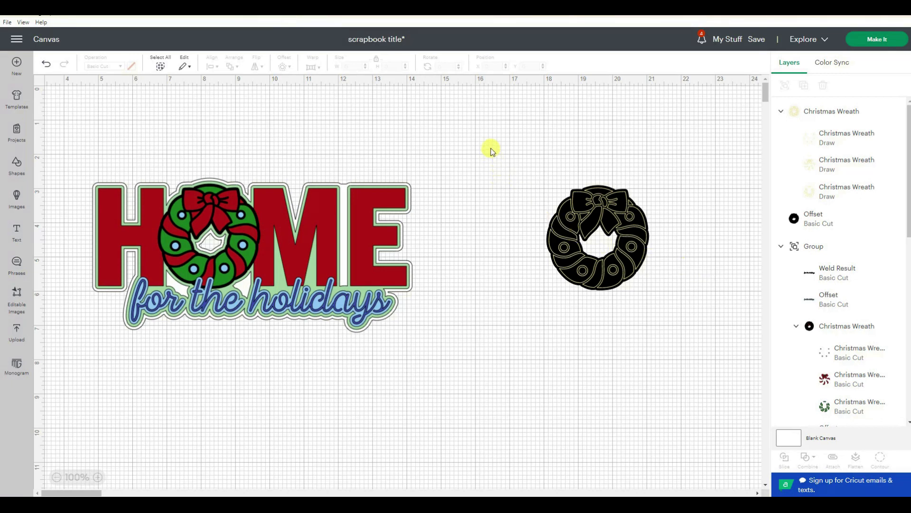
Attach the copied wreath's three drawn layers to its black offset and clear the selection.
{"action": "left_click_drag", "start_coordinate": [497, 153], "coordinate": [699, 355]}
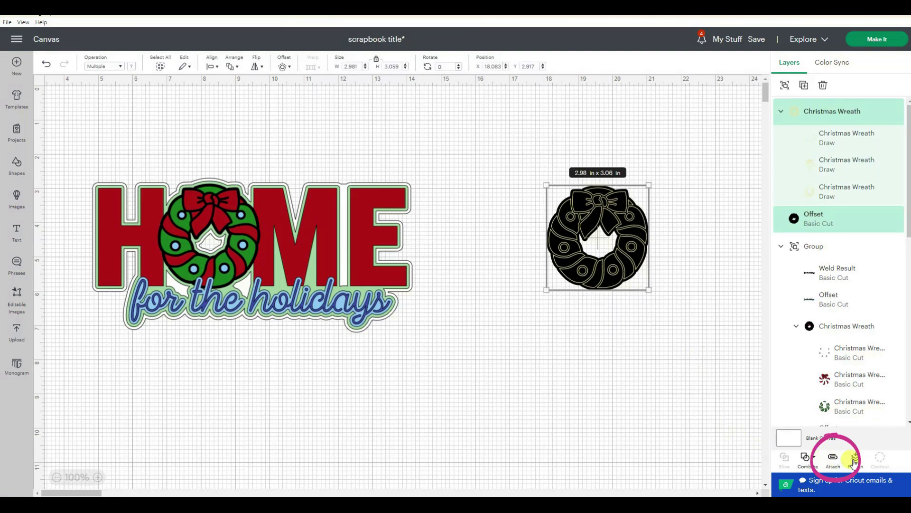
{"action": "left_click", "coordinate": [834, 461]}
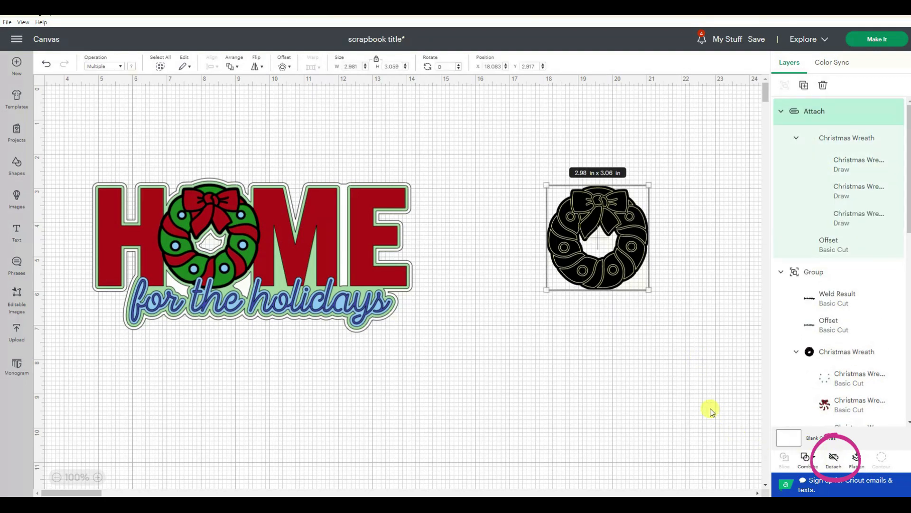
{"action": "left_click", "coordinate": [648, 371]}
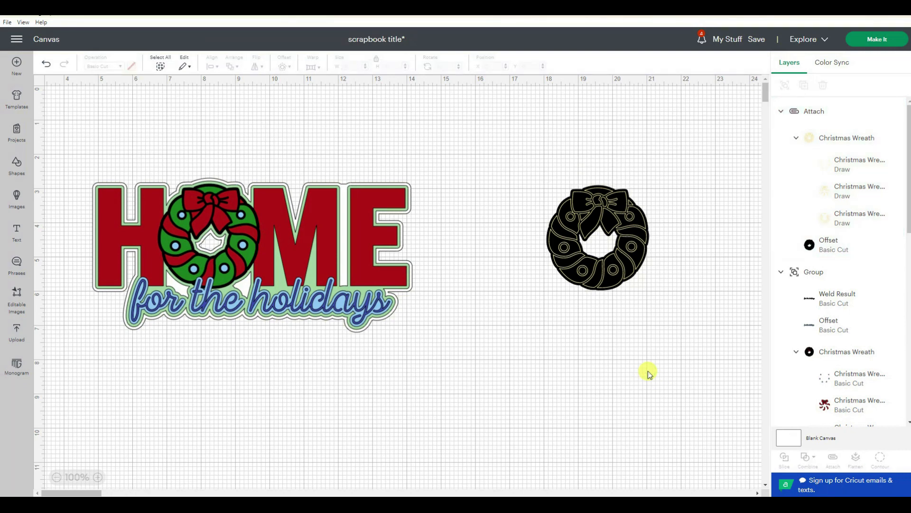
Hide the HOME title group and continue the attached wreath through the mat preview to the make stage.
{"action": "left_click", "coordinate": [357, 284]}
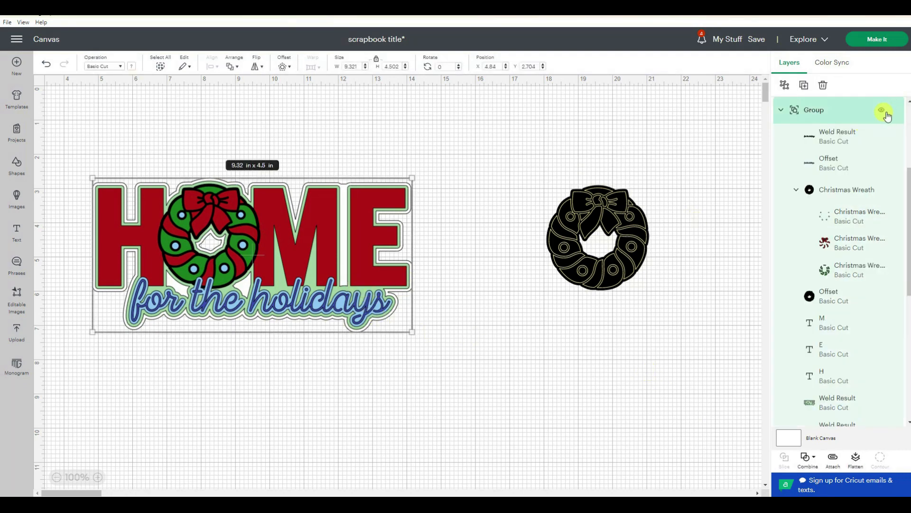
{"action": "left_click", "coordinate": [883, 110]}
{"action": "left_click", "coordinate": [703, 178]}
{"action": "left_click", "coordinate": [877, 40]}
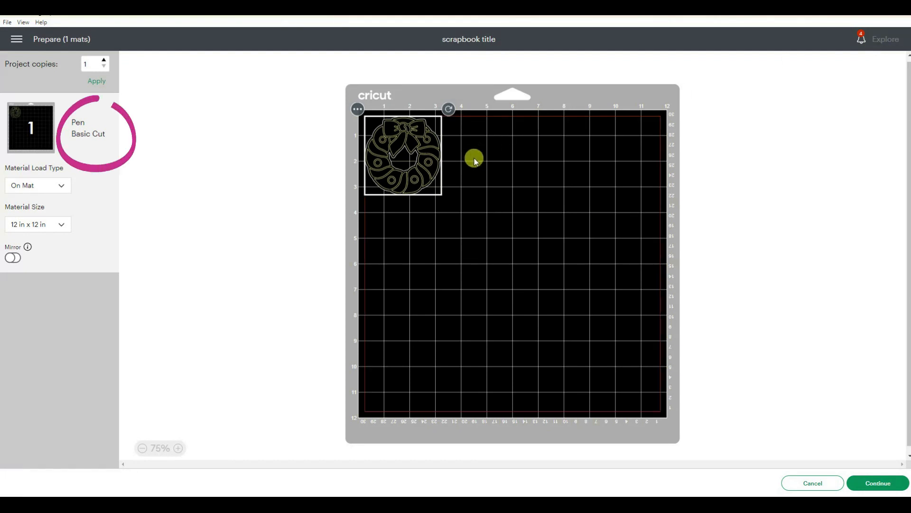
{"action": "left_click", "coordinate": [877, 482]}
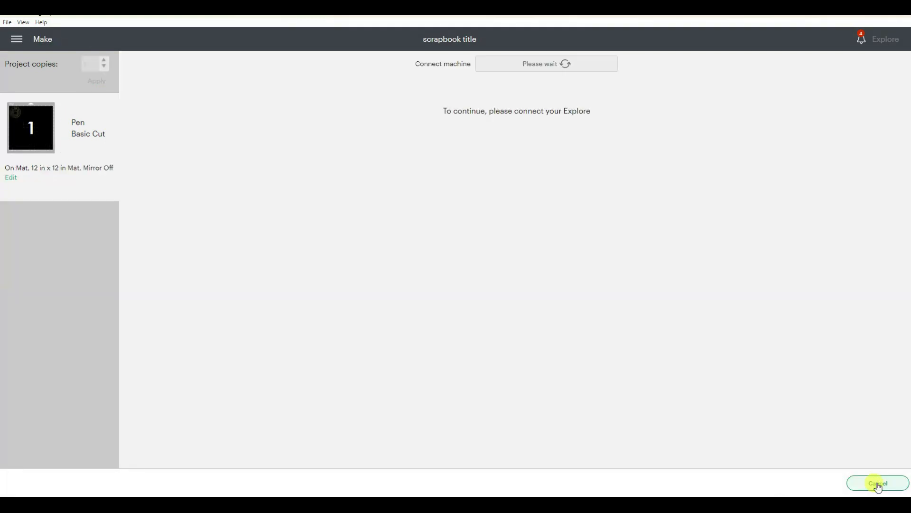
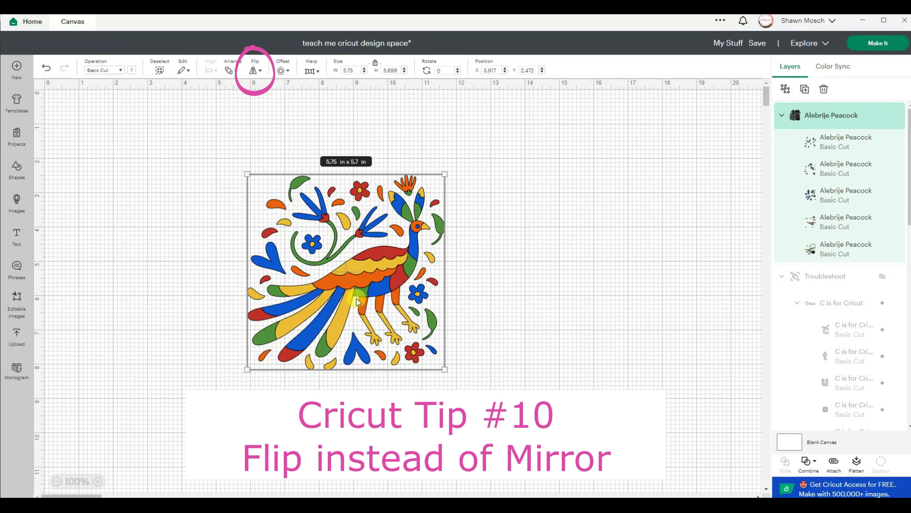
Flip the Alebrije Peacock horizontally, check its cut mats in the preview, and return to the canvas.
{"action": "left_click", "coordinate": [255, 70]}
{"action": "left_click", "coordinate": [268, 90]}
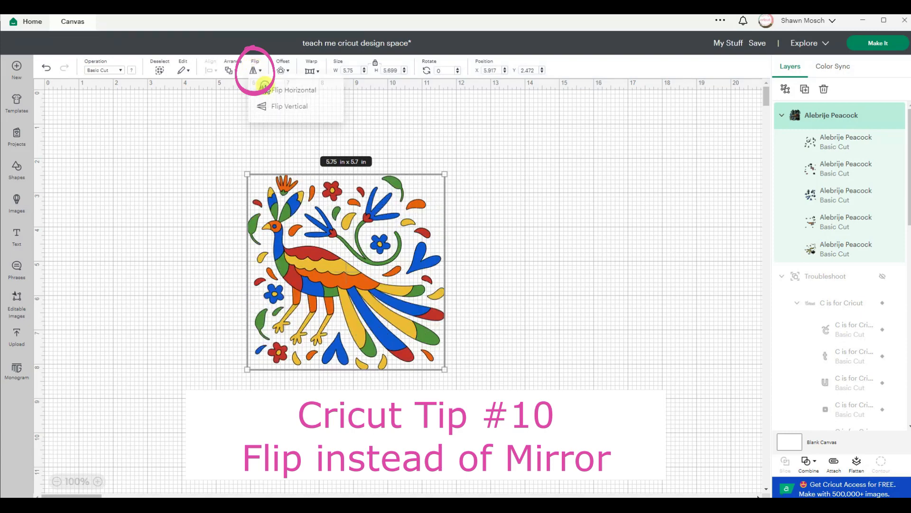
{"action": "left_click", "coordinate": [524, 206]}
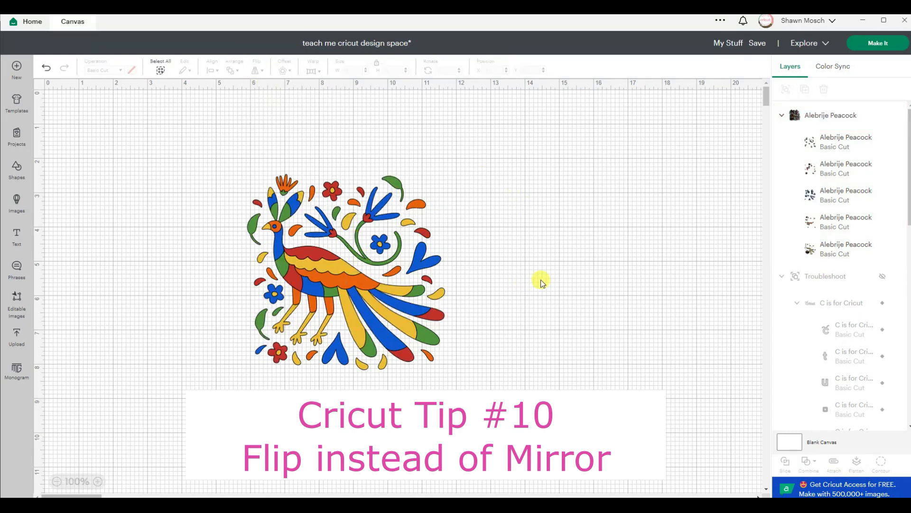
{"action": "left_click", "coordinate": [874, 44]}
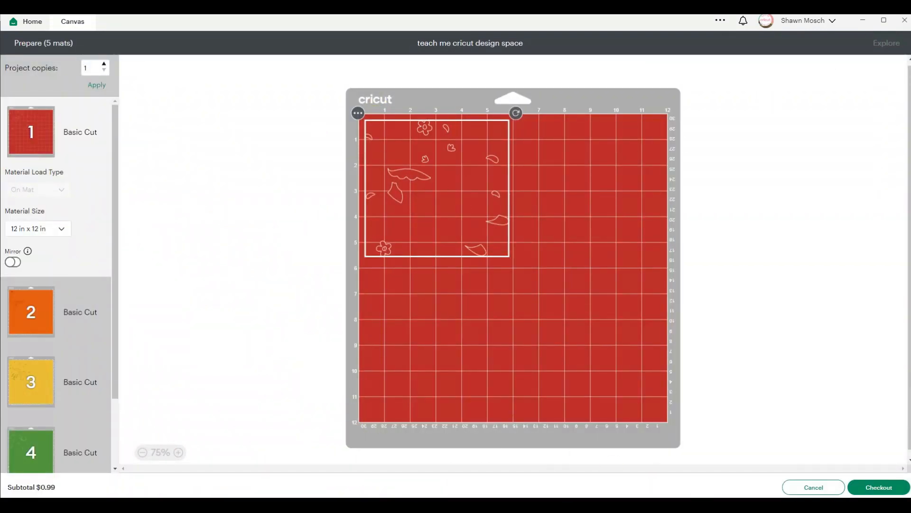
{"action": "left_click", "coordinate": [830, 487]}
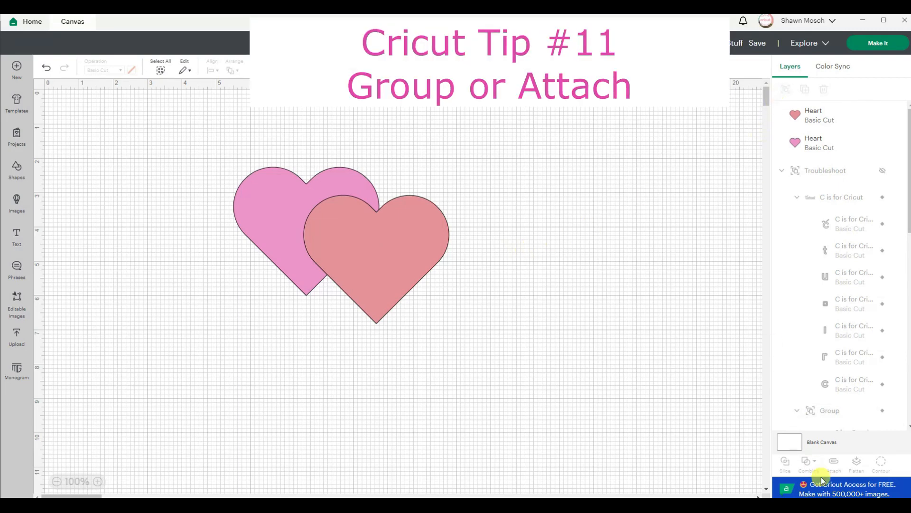
Copy the two overlapping hearts and paste the copy in the empty canvas area beside the originals.
{"action": "left_click_drag", "start_coordinate": [183, 146], "coordinate": [456, 327]}
{"action": "right_click", "coordinate": [390, 246]}
{"action": "left_click", "coordinate": [431, 216]}
{"action": "left_click", "coordinate": [530, 250]}
{"action": "right_click", "coordinate": [532, 250]}
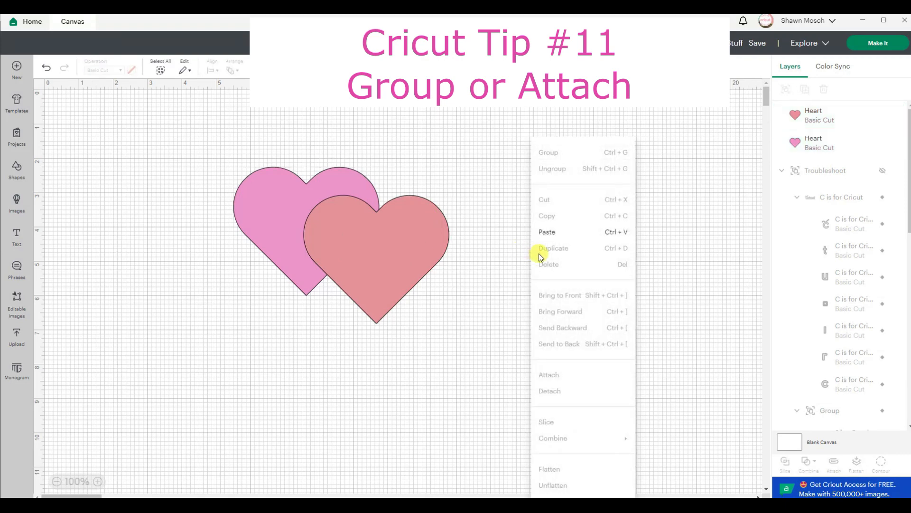
{"action": "left_click", "coordinate": [547, 232]}
{"action": "left_click_drag", "start_coordinate": [622, 318], "coordinate": [576, 262]}
Group the original pair of hearts and move the group away from the pasted pair.
{"action": "left_click_drag", "start_coordinate": [176, 134], "coordinate": [472, 372]}
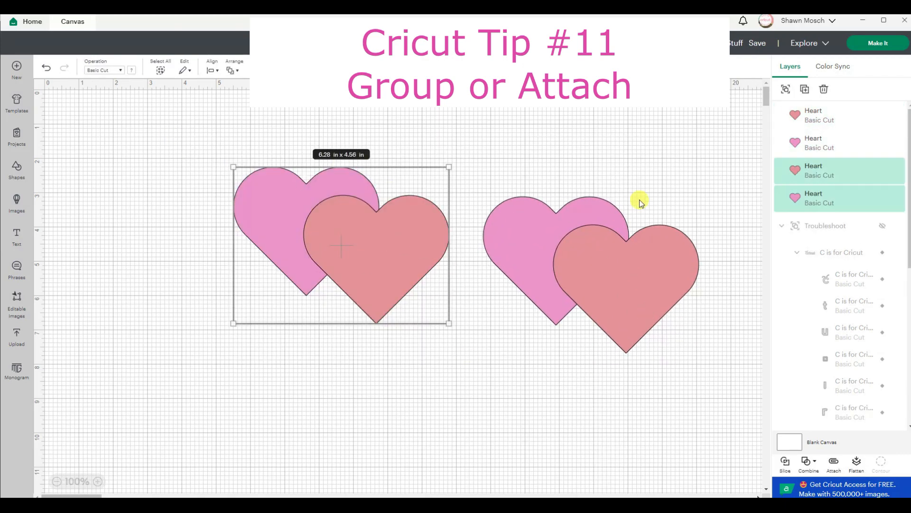
{"action": "left_click", "coordinate": [784, 89]}
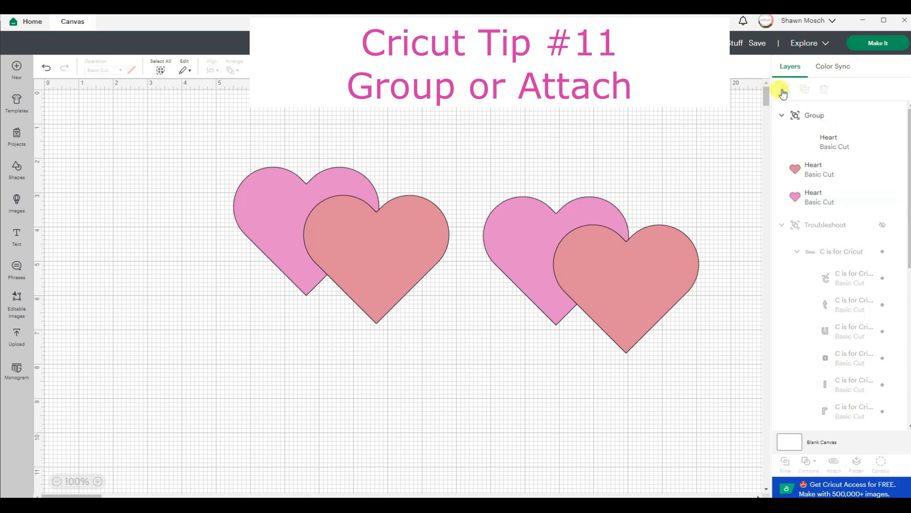
{"action": "left_click_drag", "start_coordinate": [395, 258], "coordinate": [278, 225]}
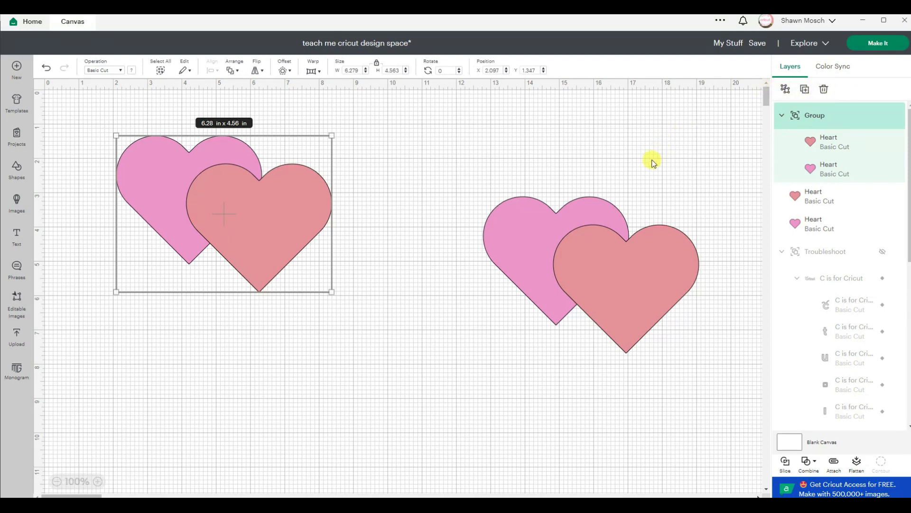
Attach the pasted pair of hearts to each other and move the attached pair slightly towards the grouped hearts.
{"action": "left_click", "coordinate": [489, 198]}
{"action": "left_click_drag", "start_coordinate": [464, 167], "coordinate": [727, 414]}
{"action": "left_click", "coordinate": [834, 463]}
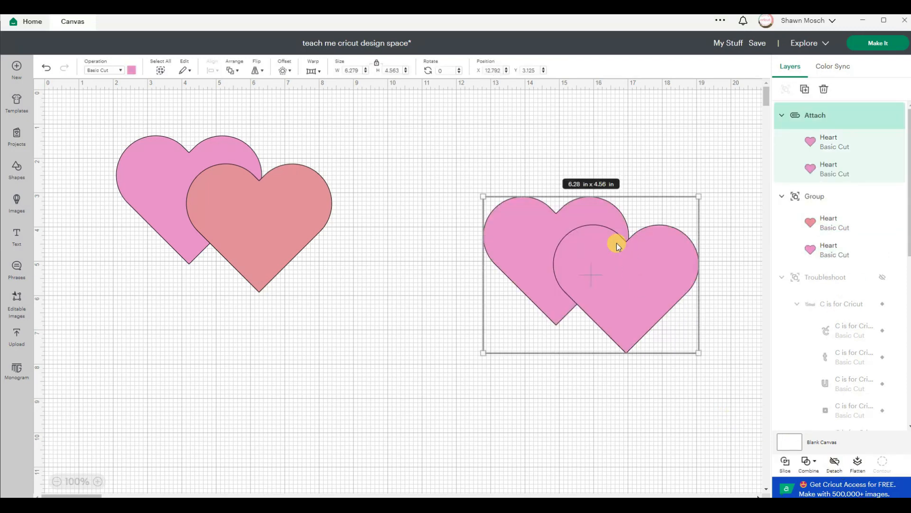
{"action": "left_click_drag", "start_coordinate": [616, 243], "coordinate": [577, 247]}
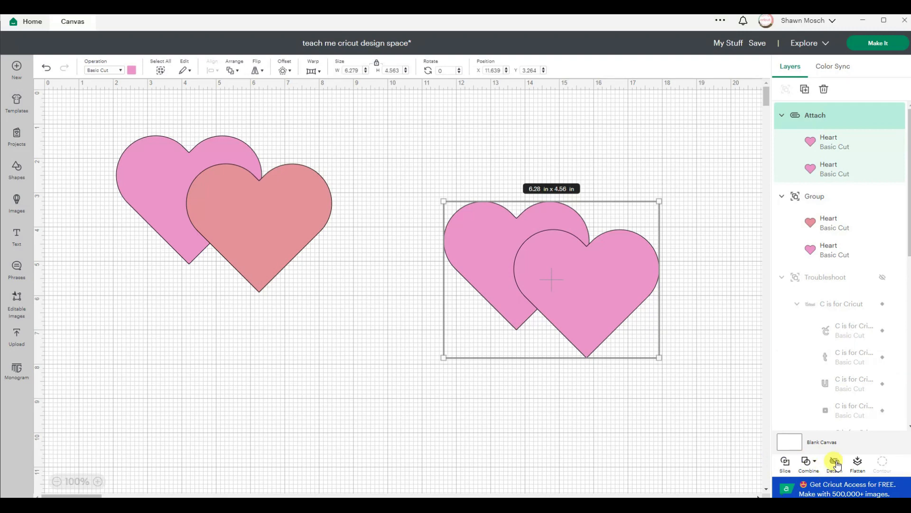
Examine how the attached and grouped hearts are laid out on the pink and coral mats.
{"action": "left_click", "coordinate": [872, 48]}
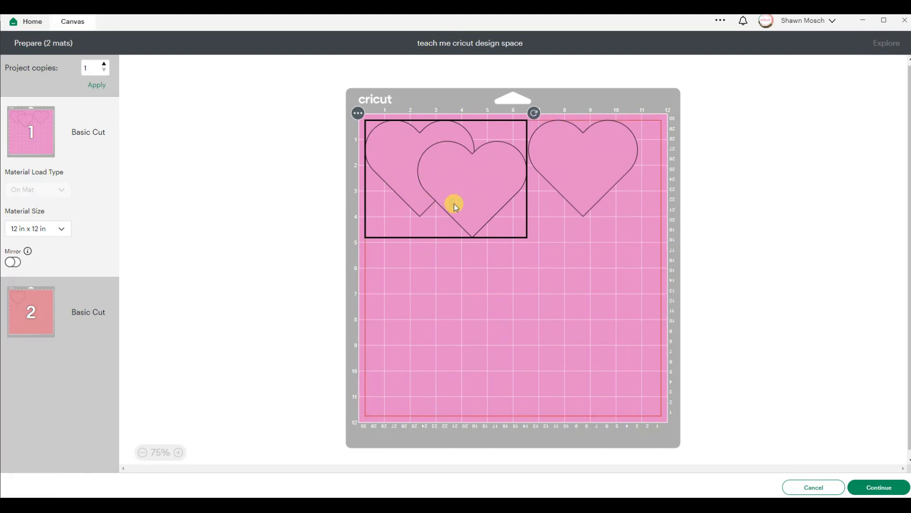
{"action": "left_click", "coordinate": [29, 312]}
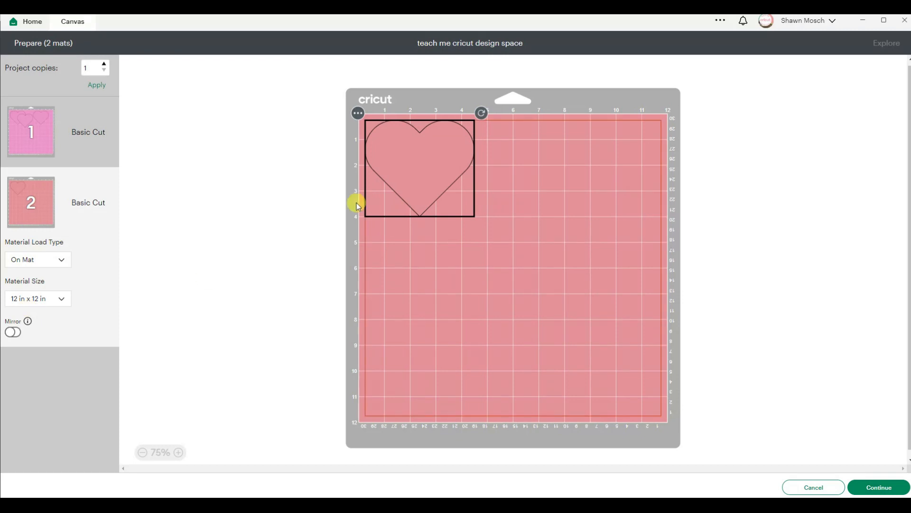
{"action": "left_click", "coordinate": [809, 489]}
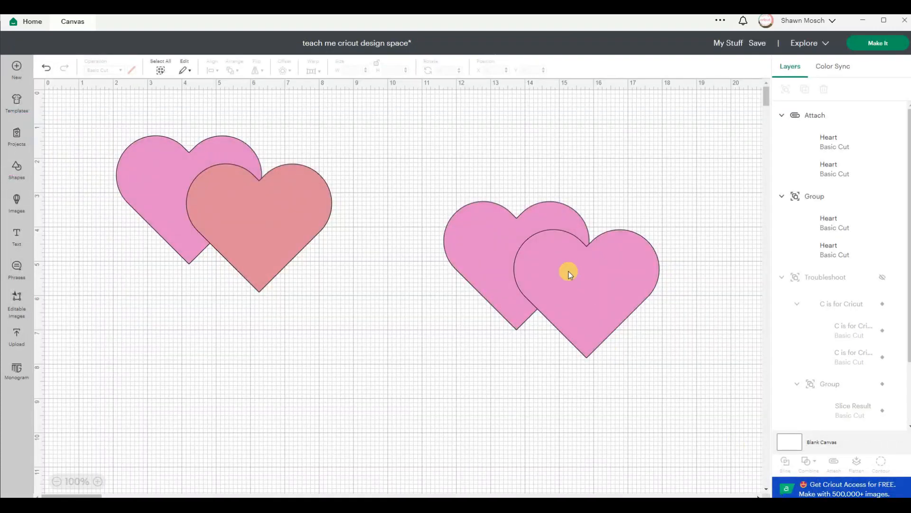
Delete the attached pair of pink hearts from the canvas.
{"action": "left_click_drag", "start_coordinate": [411, 146], "coordinate": [718, 420]}
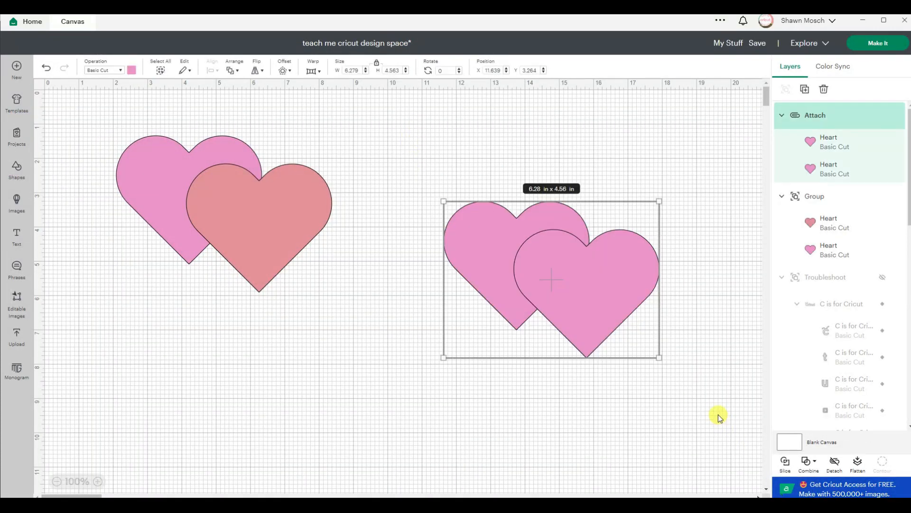
{"action": "key", "text": "Delete"}
Enlarge the grouped hearts to about 8.9 x 6.5 in, move them towards the canvas centre, and check their mat layout.
{"action": "left_click", "coordinate": [262, 199]}
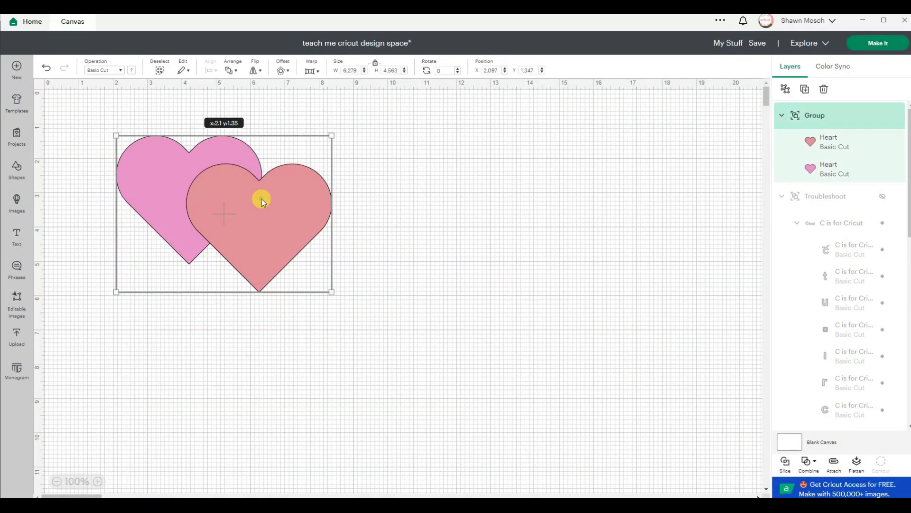
{"action": "left_click_drag", "start_coordinate": [331, 292], "coordinate": [424, 306]}
{"action": "left_click_drag", "start_coordinate": [290, 258], "coordinate": [389, 273]}
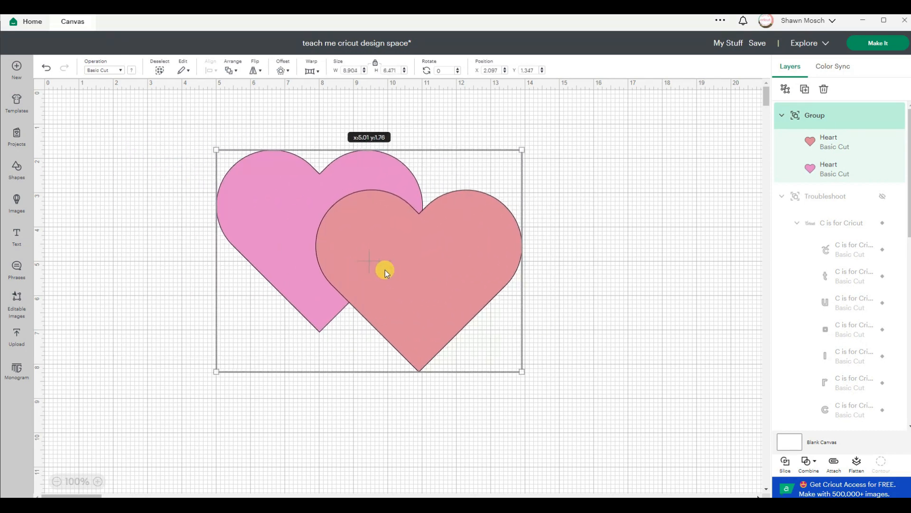
{"action": "left_click", "coordinate": [884, 45]}
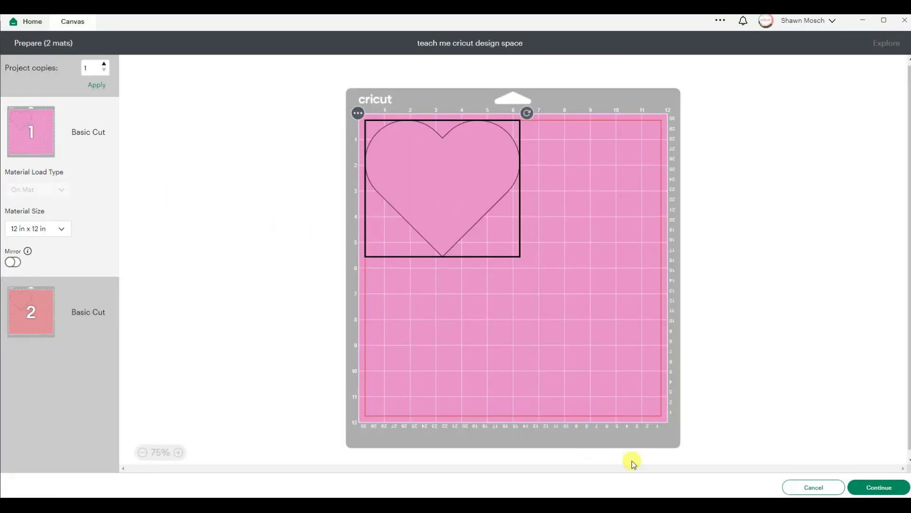
{"action": "left_click", "coordinate": [813, 486]}
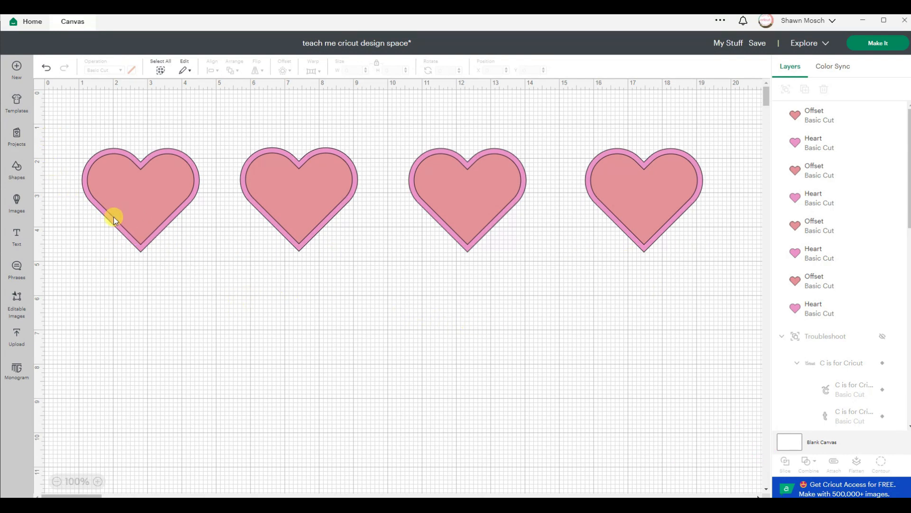
Slice the first heart with its offset and move the coral and pink inner hearts below the remaining outline.
{"action": "left_click_drag", "start_coordinate": [57, 133], "coordinate": [219, 298]}
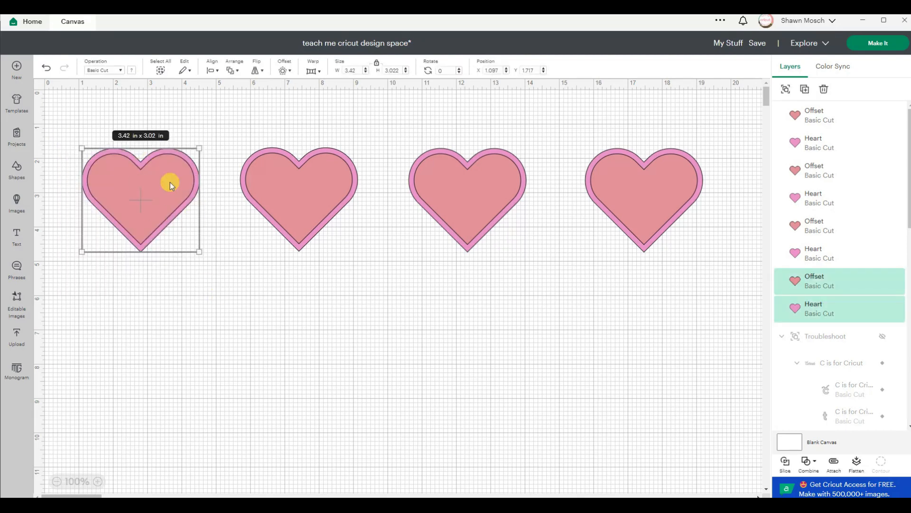
{"action": "left_click", "coordinate": [784, 463]}
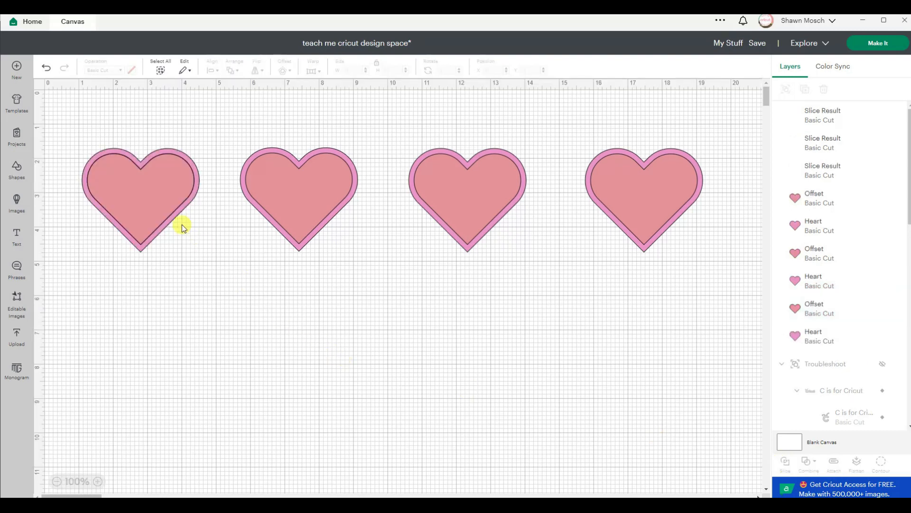
{"action": "left_click_drag", "start_coordinate": [148, 187], "coordinate": [165, 398]}
{"action": "left_click_drag", "start_coordinate": [146, 195], "coordinate": [156, 412]}
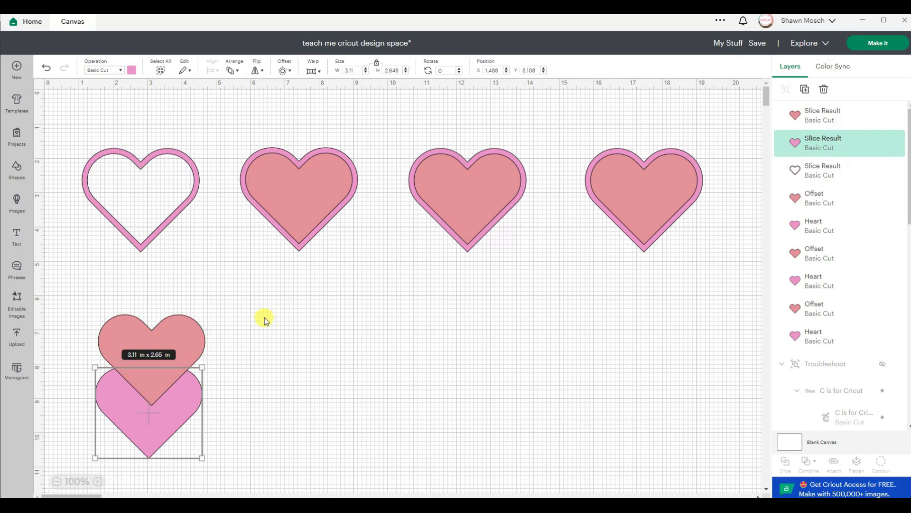
Weld the second heart and its offset into a single shape.
{"action": "left_click_drag", "start_coordinate": [230, 128], "coordinate": [382, 299]}
{"action": "left_click", "coordinate": [808, 464]}
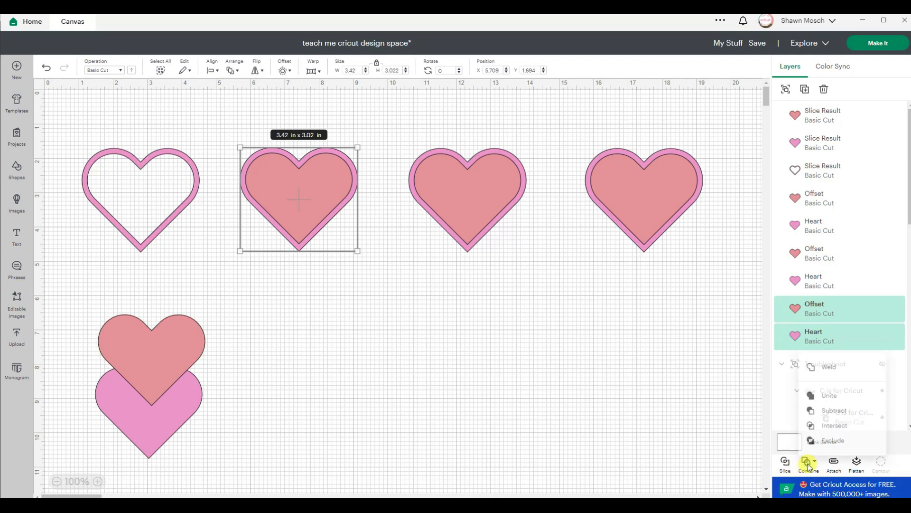
{"action": "left_click", "coordinate": [834, 364]}
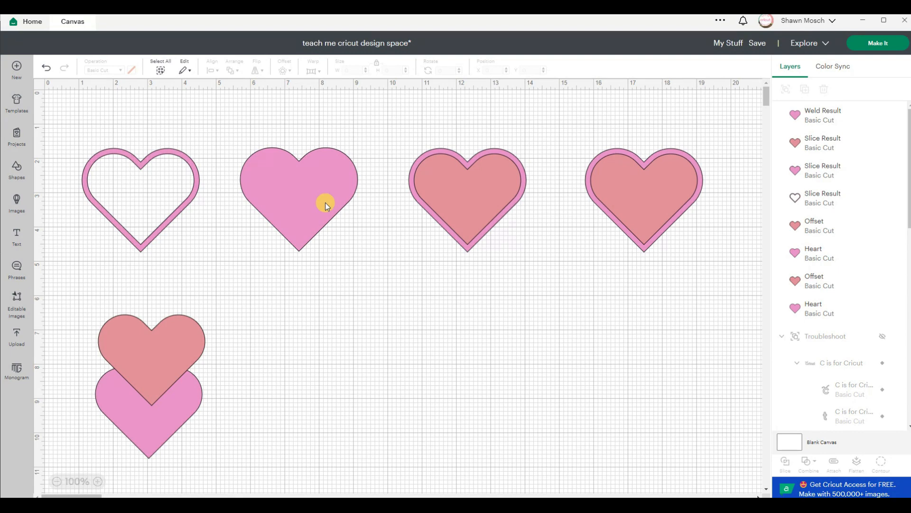
Attach the third heart to its offset and flatten the fourth heart with its offset.
{"action": "left_click_drag", "start_coordinate": [385, 114], "coordinate": [518, 253]}
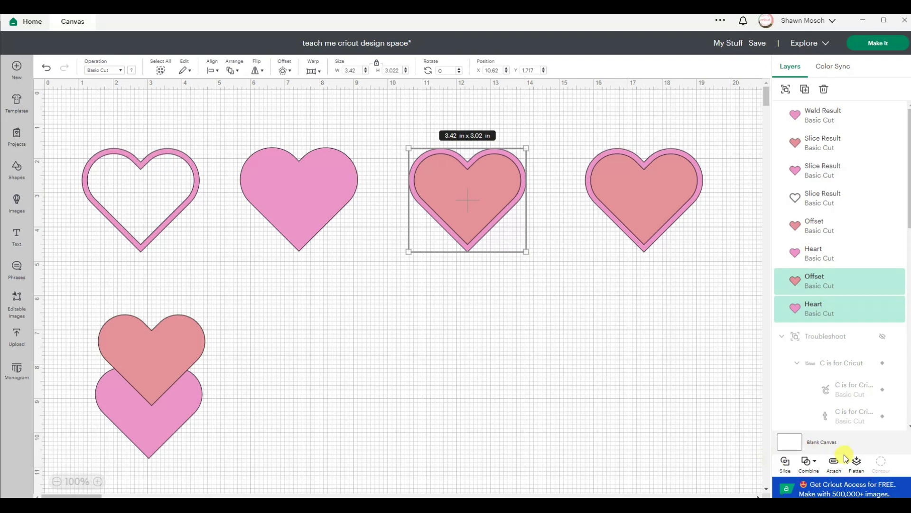
{"action": "left_click", "coordinate": [834, 465]}
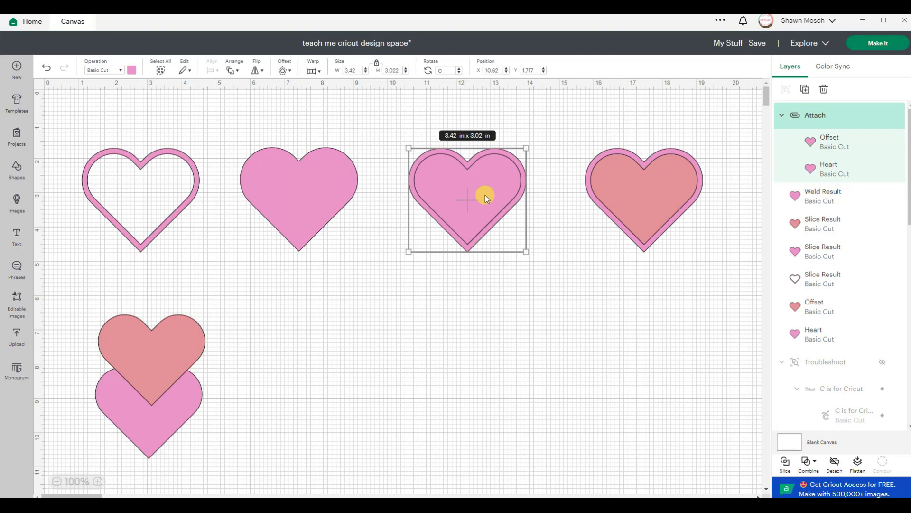
{"action": "left_click_drag", "start_coordinate": [562, 121], "coordinate": [724, 311]}
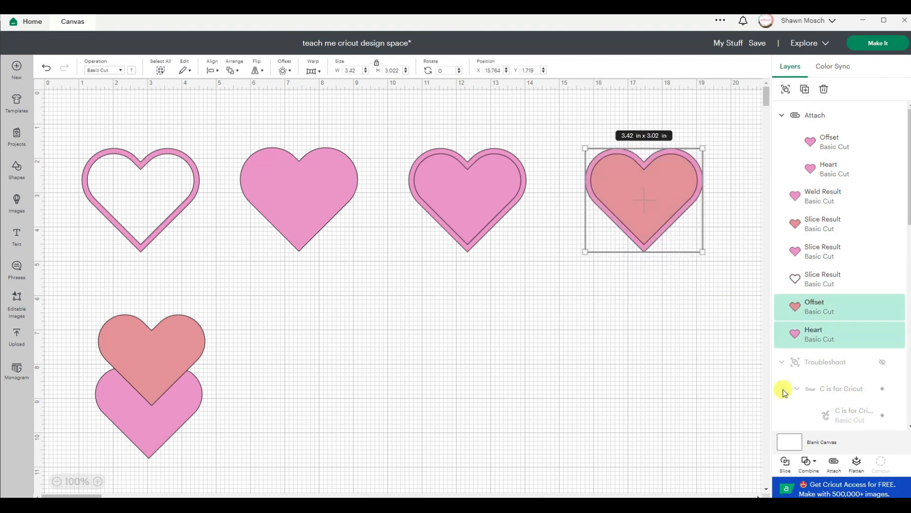
{"action": "left_click", "coordinate": [856, 464]}
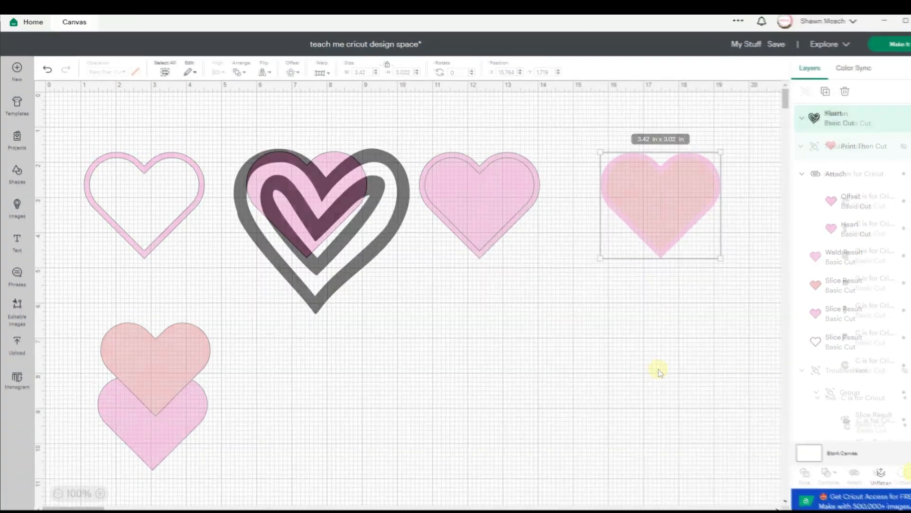
Move the black multi-outline heart to about X 1.25 in, Y 1.81 in on the canvas.
{"action": "left_click", "coordinate": [374, 245]}
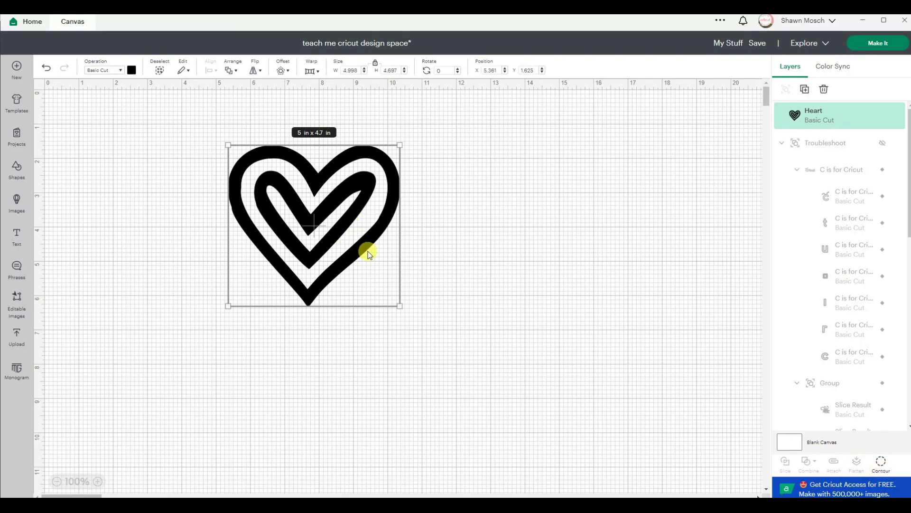
{"action": "left_click_drag", "start_coordinate": [358, 221], "coordinate": [217, 228]}
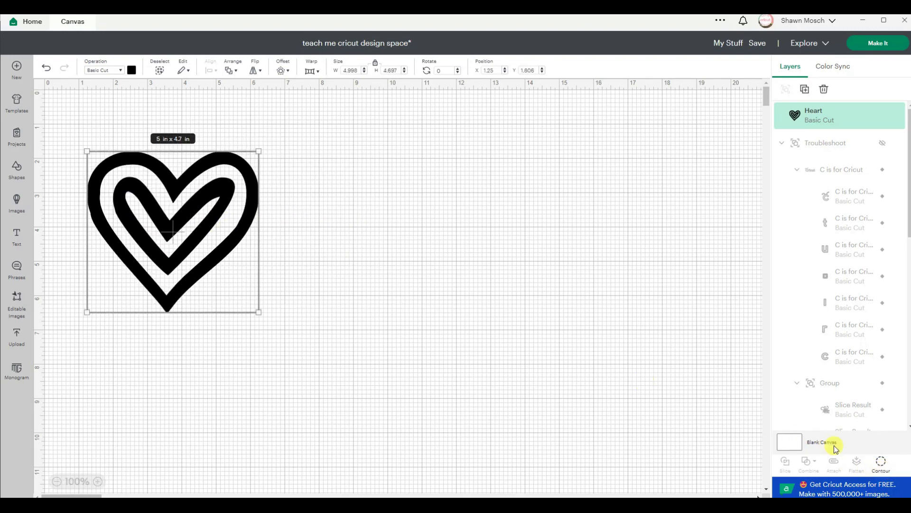
Hide the three inner contours of the black heart, keeping only its outermost outline.
{"action": "left_click", "coordinate": [884, 464]}
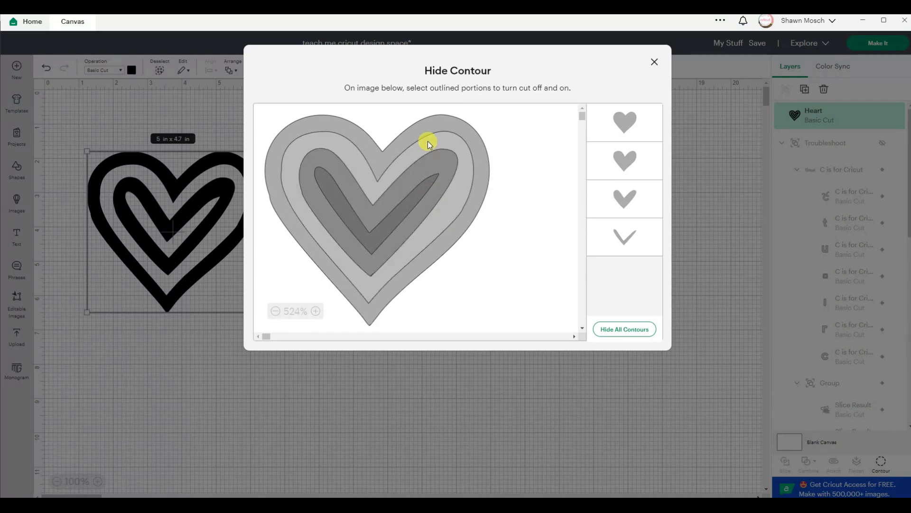
{"action": "left_click", "coordinate": [439, 150]}
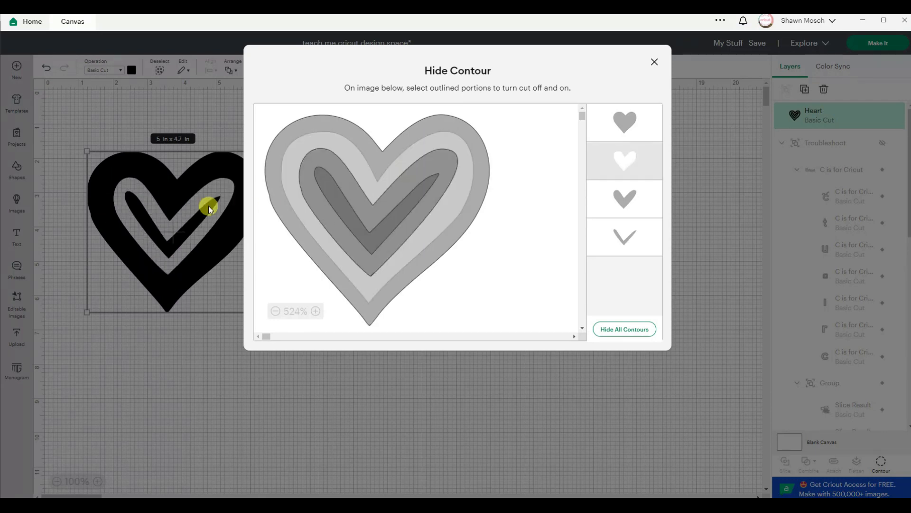
{"action": "left_click", "coordinate": [405, 189]}
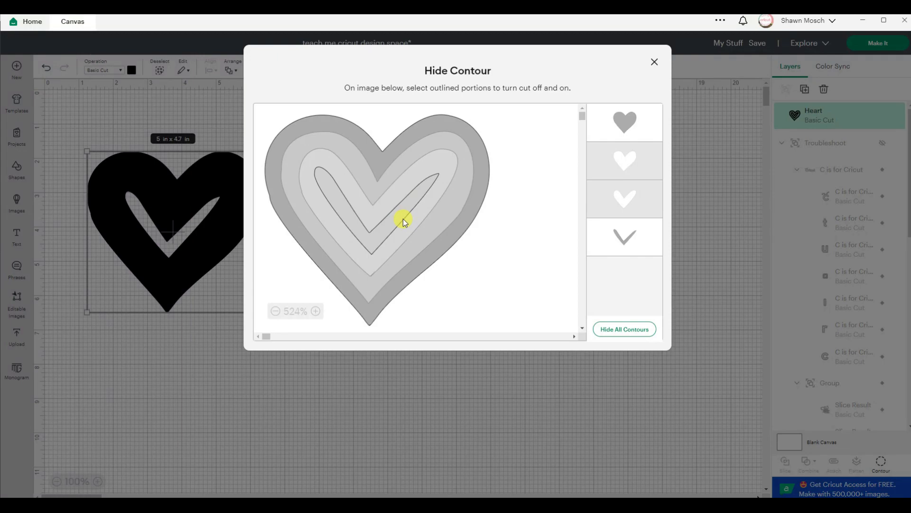
{"action": "left_click", "coordinate": [399, 216]}
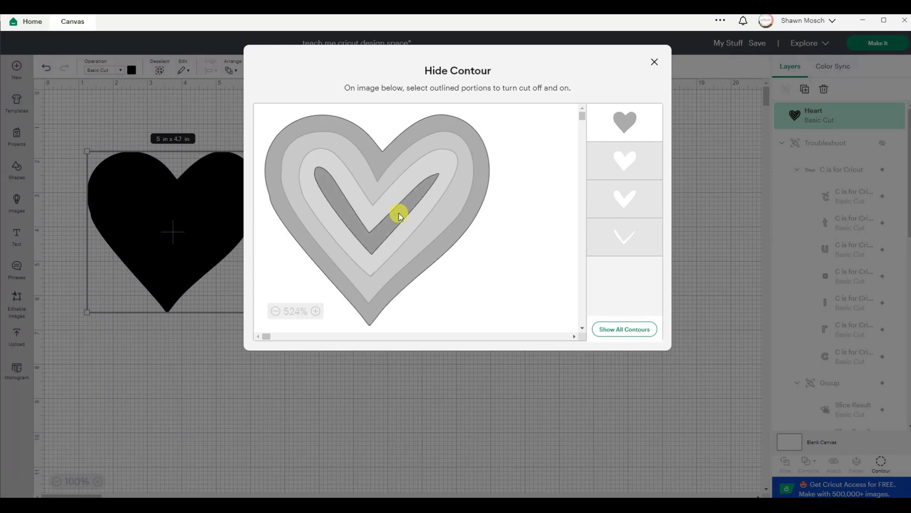
Turn the heart's three hidden inner contours back on and leave the contour editor.
{"action": "left_click", "coordinate": [445, 141]}
{"action": "left_click", "coordinate": [437, 165]}
{"action": "left_click", "coordinate": [437, 164]}
{"action": "left_click", "coordinate": [654, 62]}
Duplicate the black heart and align both copies by their centers so they overlap exactly.
{"action": "right_click", "coordinate": [192, 173]}
{"action": "left_click", "coordinate": [226, 252]}
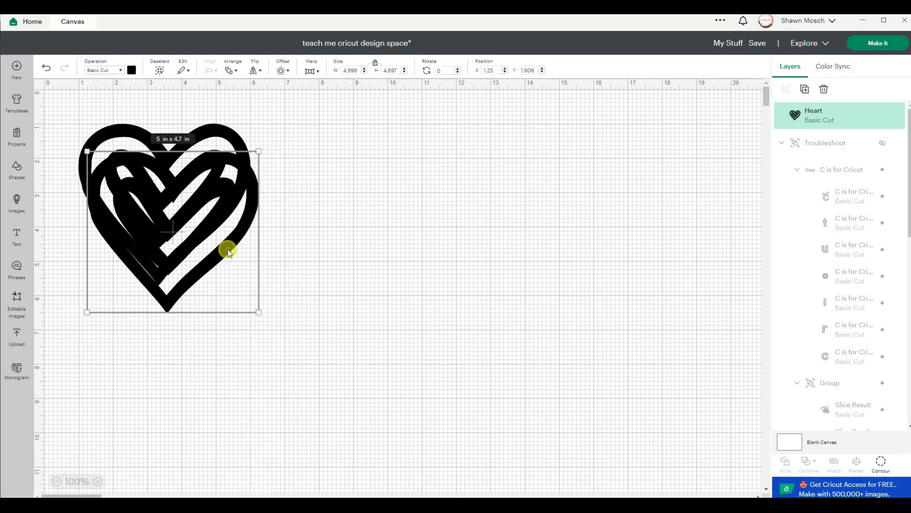
{"action": "left_click", "coordinate": [71, 138]}
{"action": "left_click_drag", "start_coordinate": [61, 111], "coordinate": [346, 372]}
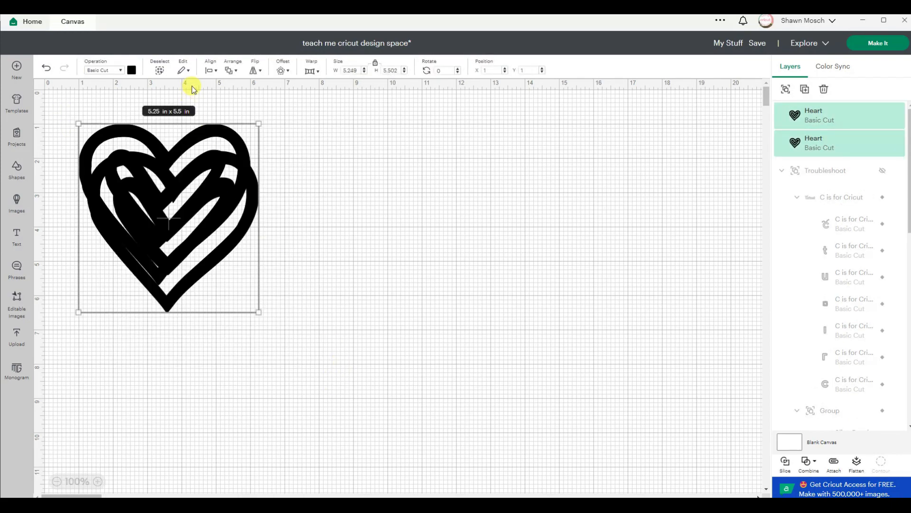
{"action": "left_click", "coordinate": [210, 70]}
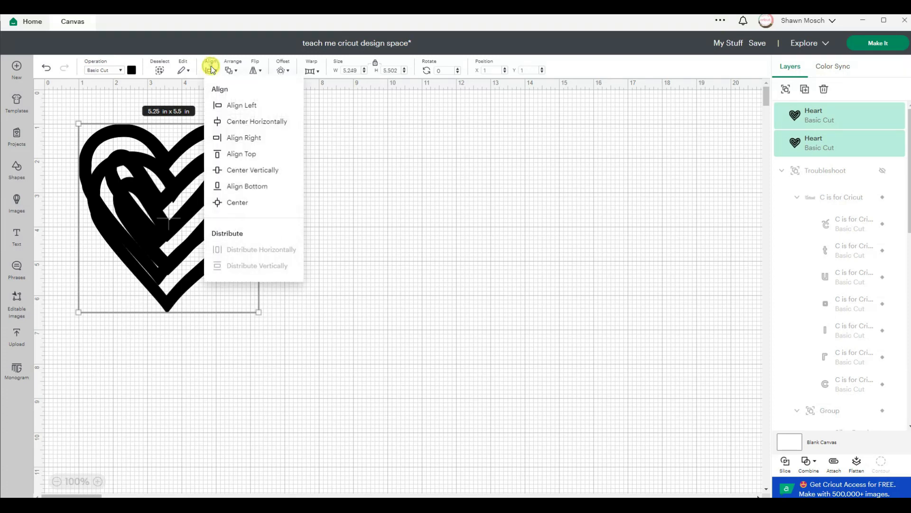
{"action": "left_click", "coordinate": [232, 203]}
{"action": "left_click", "coordinate": [322, 224]}
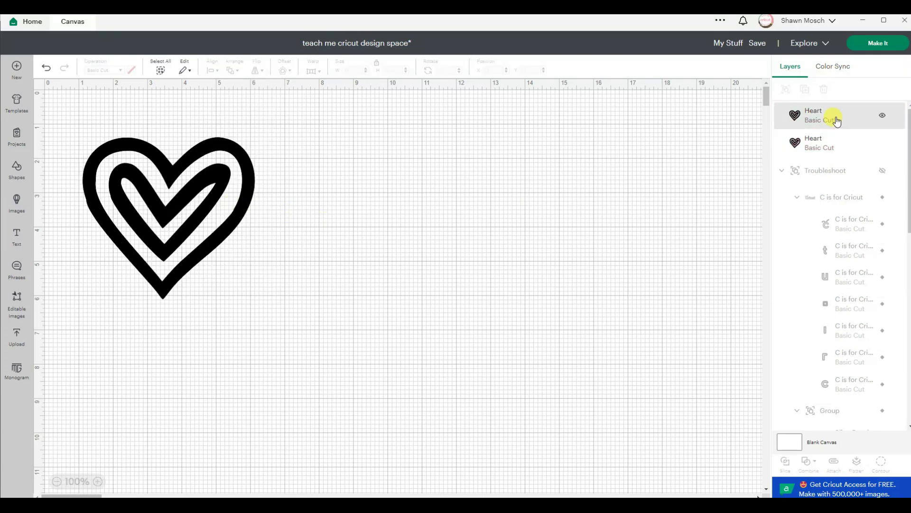
Change the material color of the upper heart layer to red.
{"action": "left_click", "coordinate": [836, 121]}
{"action": "left_click", "coordinate": [131, 70]}
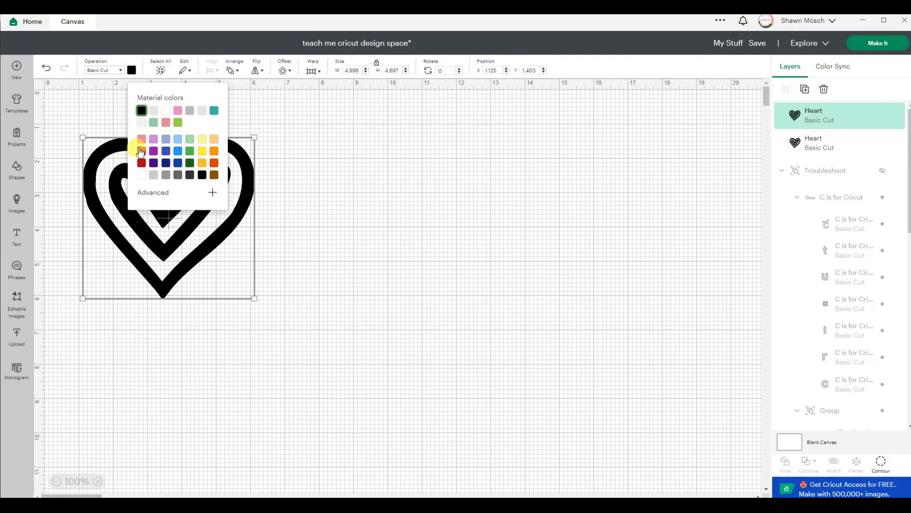
{"action": "left_click", "coordinate": [140, 151]}
{"action": "left_click", "coordinate": [400, 295]}
Hide the outermost contour of the red heart so it fits inside the black layer beneath.
{"action": "left_click", "coordinate": [808, 113]}
{"action": "left_click", "coordinate": [881, 462]}
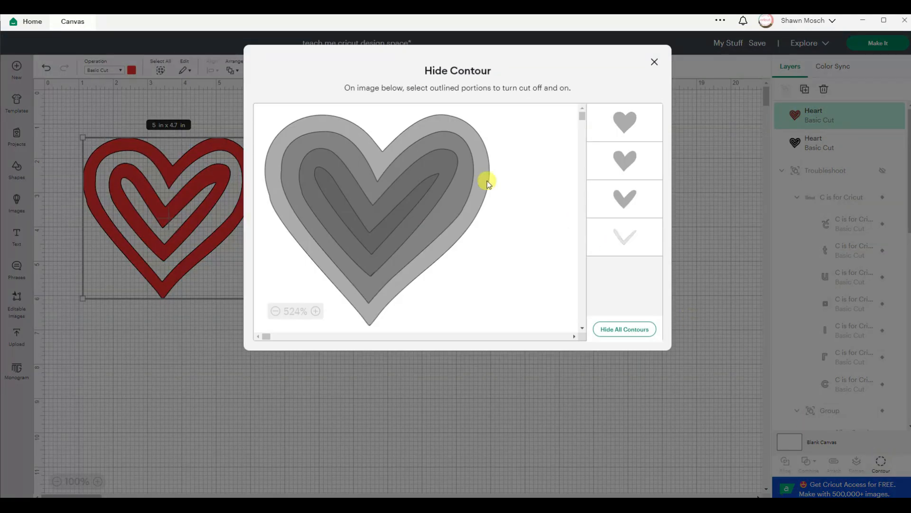
{"action": "left_click", "coordinate": [625, 126]}
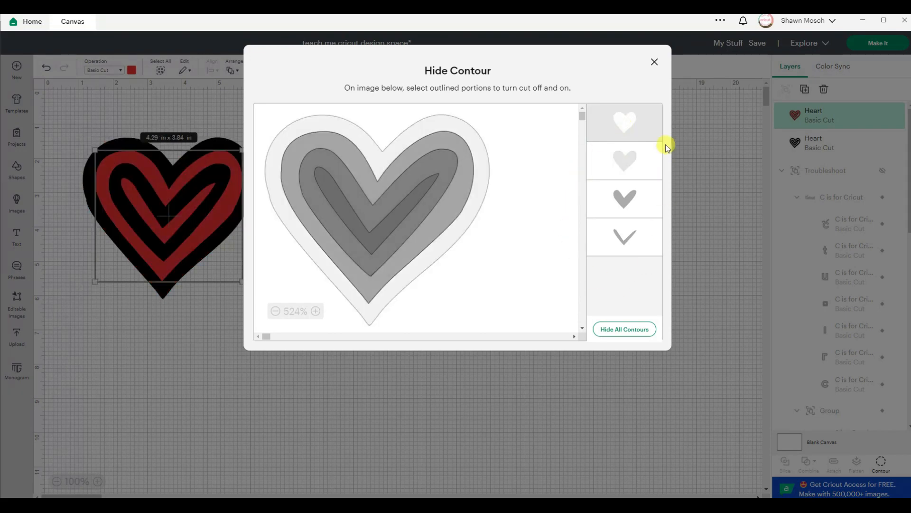
{"action": "left_click", "coordinate": [654, 62]}
{"action": "left_click", "coordinate": [515, 197]}
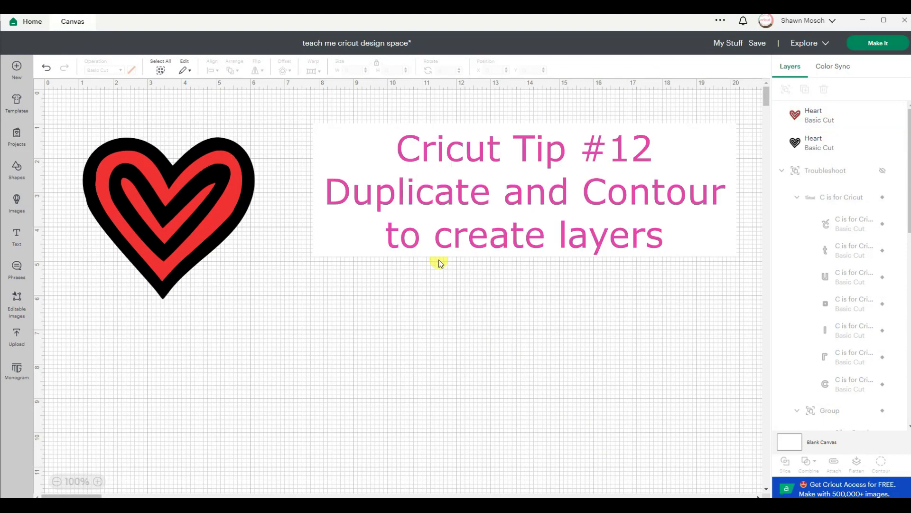
{"action": "mouse_move", "coordinate": [230, 163]}
{"action": "left_mouse_down"}
{"action": "mouse_move", "coordinate": [416, 157]}
{"action": "mouse_move", "coordinate": [289, 172]}
{"action": "mouse_move", "coordinate": [233, 167]}
{"action": "left_mouse_up"}
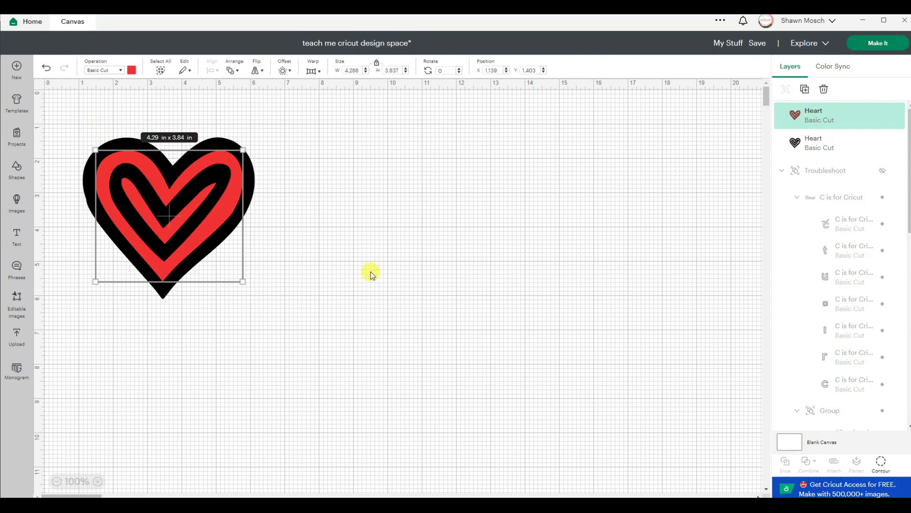
{"action": "left_click", "coordinate": [430, 291]}
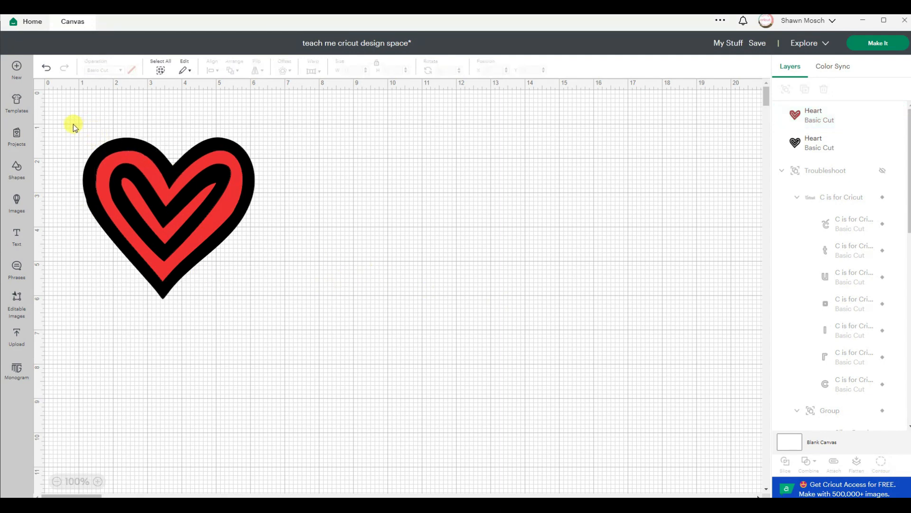